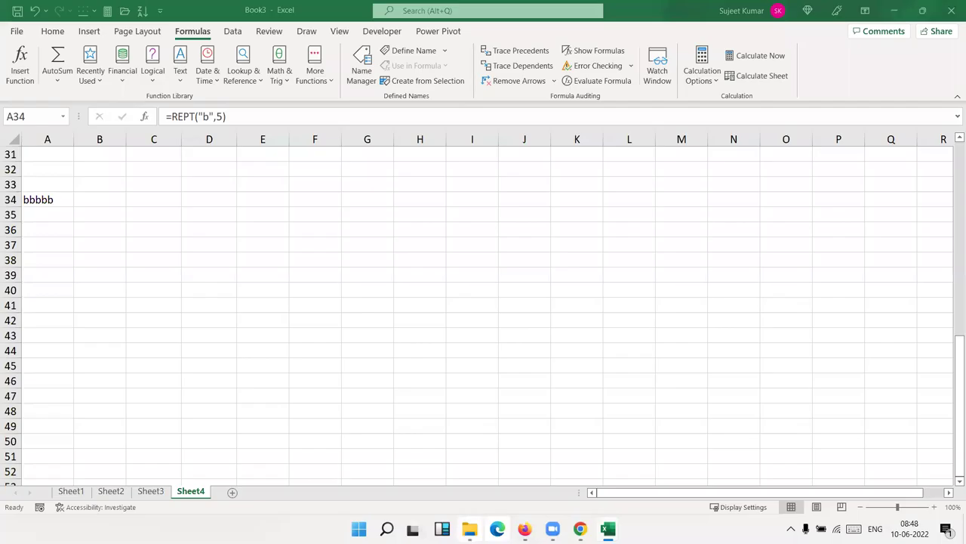
Step: Put the letter A in A34 and enter =REPT(A34,5) in B34, returning AAAAA
{"action": "key", "text": "Delete"}
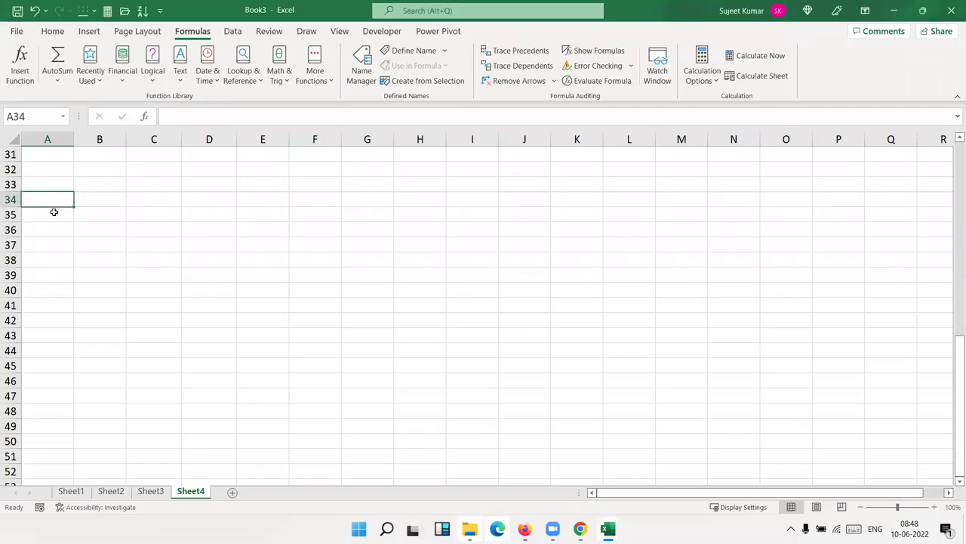
{"action": "type", "text": "A"}
{"action": "key", "text": "Tab"}
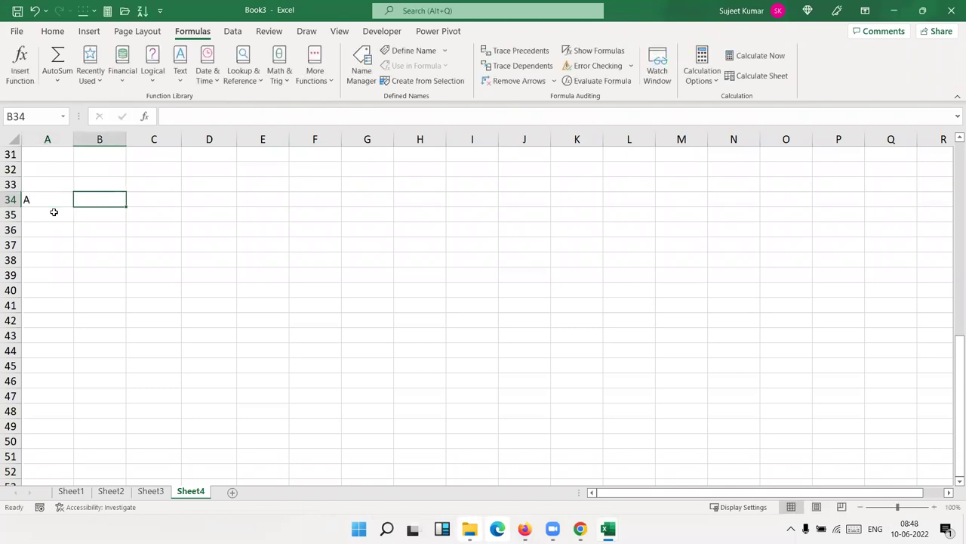
{"action": "type", "text": "=re"}
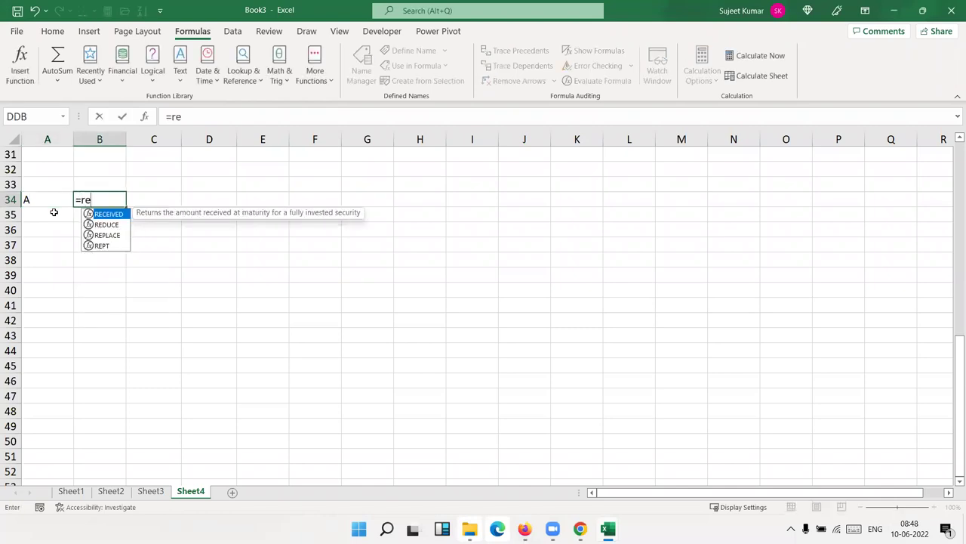
{"action": "type", "text": "p"}
{"action": "key", "text": "Tab"}
{"action": "key", "text": "Left"}
{"action": "type", "text": ","}
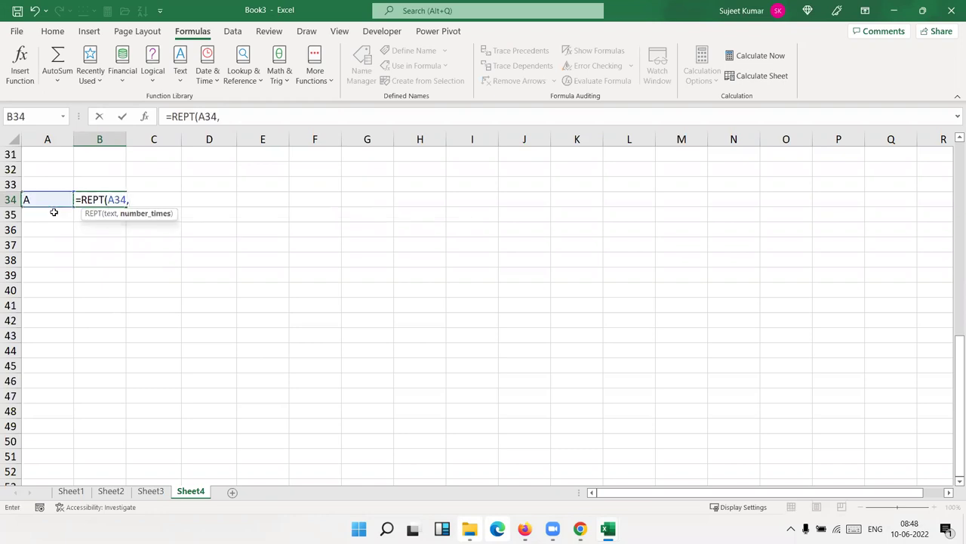
{"action": "type", "text": "5"}
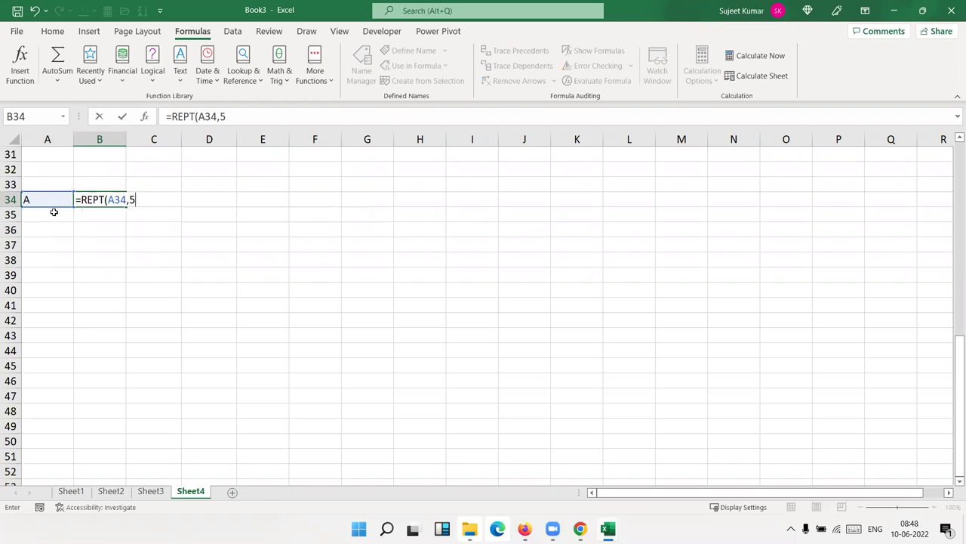
{"action": "key", "text": "Return"}
Step: Check the REPT result, then select A34:B34
{"action": "key", "text": "Up"}
{"action": "key", "text": "Right"}
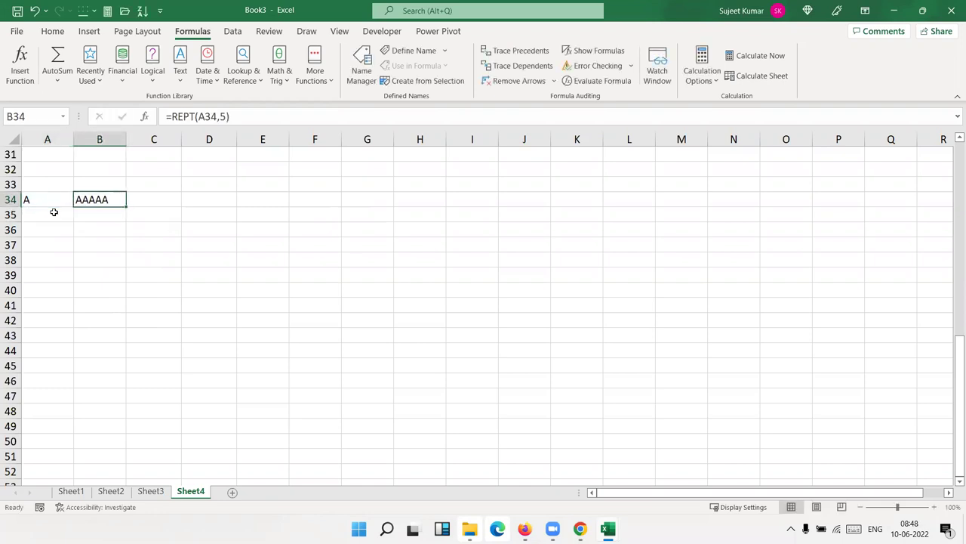
{"action": "key", "text": "Left"}
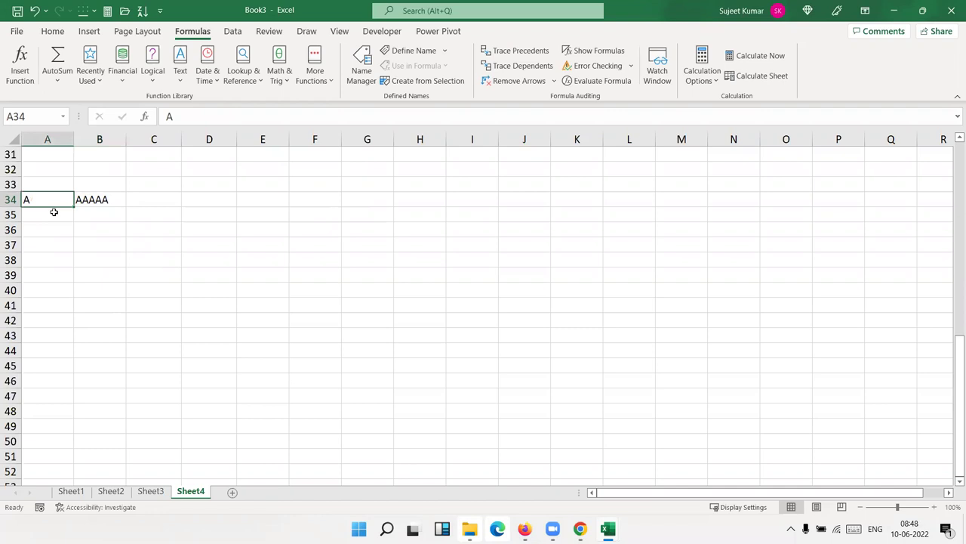
{"action": "key", "text": "shift+Right"}
Step: Clear the REPT example, widen column B and enter a three-word sample full name in B34
{"action": "key", "text": "Delete"}
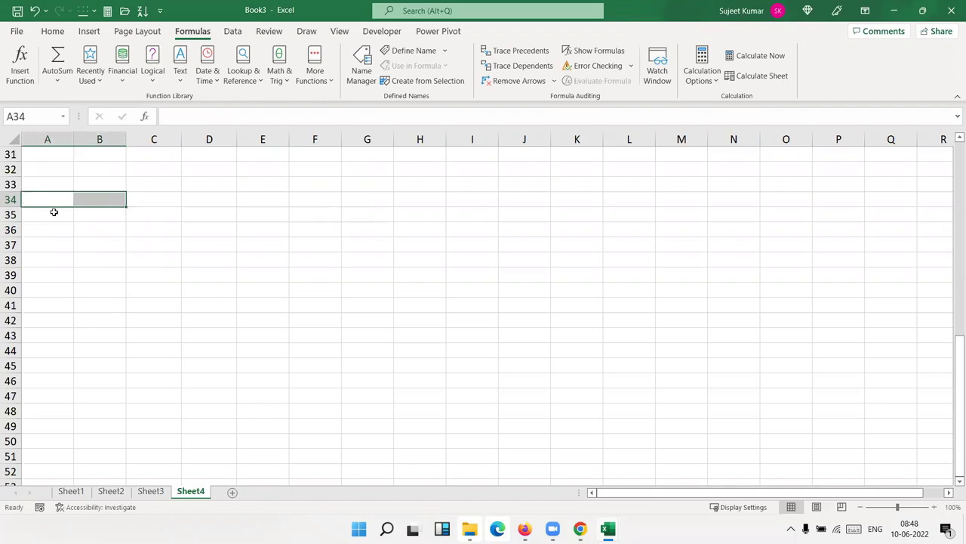
{"action": "left_click", "coordinate": [82, 198]}
{"action": "left_click_drag", "start_coordinate": [126, 139], "coordinate": [182, 139]}
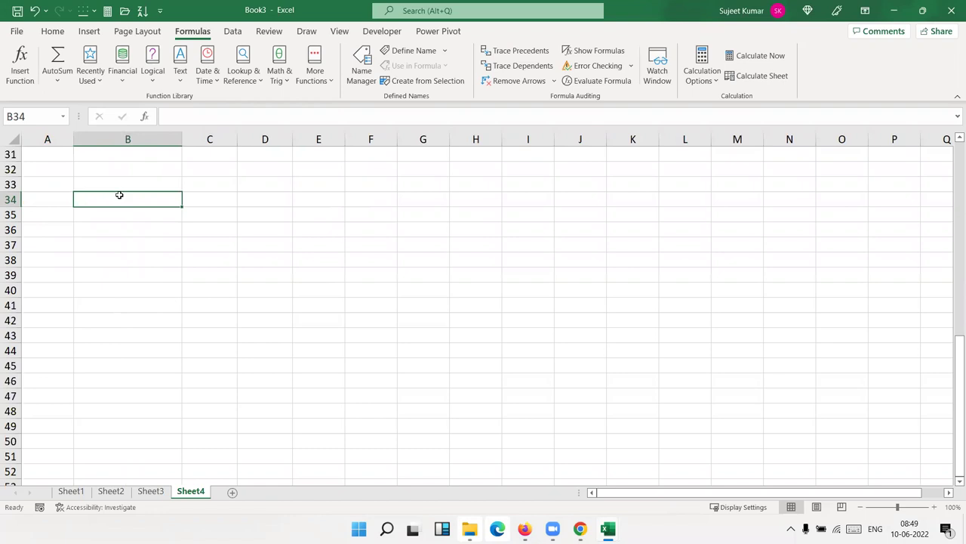
{"action": "type", "text": "Sujeet Kumar Singh"}
{"action": "key", "text": "Return"}
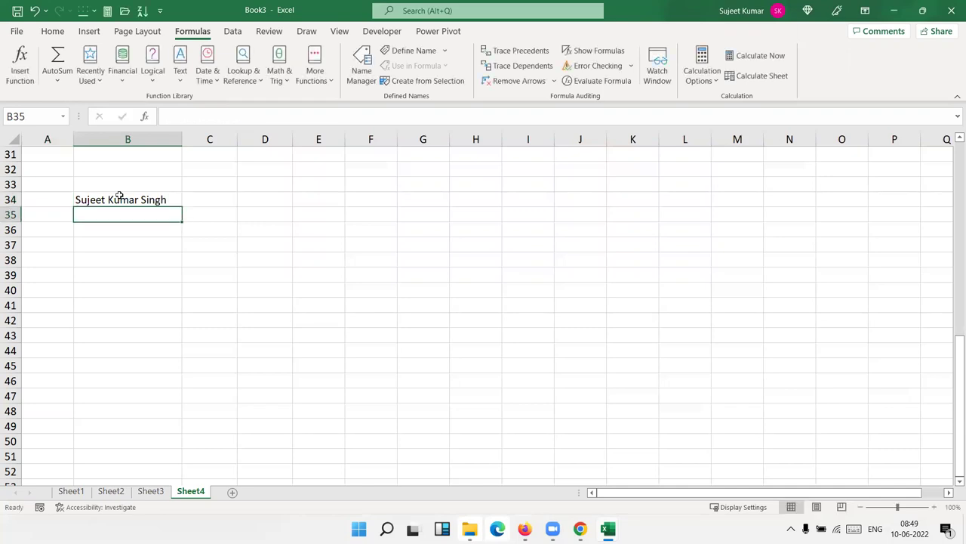
{"action": "key", "text": "Right"}
{"action": "key", "text": "Down"}
{"action": "key", "text": "Left"}
{"action": "key", "text": "Up"}
Step: Label C33 as F and D33 as L, ending in C35
{"action": "key", "text": "Right"}
{"action": "key", "text": "Up"}
{"action": "key", "text": "Up"}
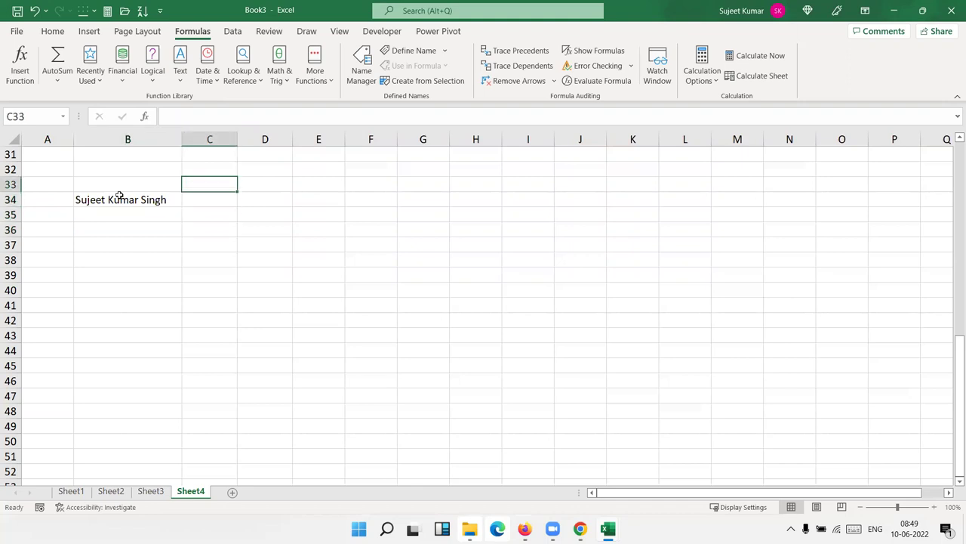
{"action": "type", "text": "F"}
{"action": "key", "text": "Right"}
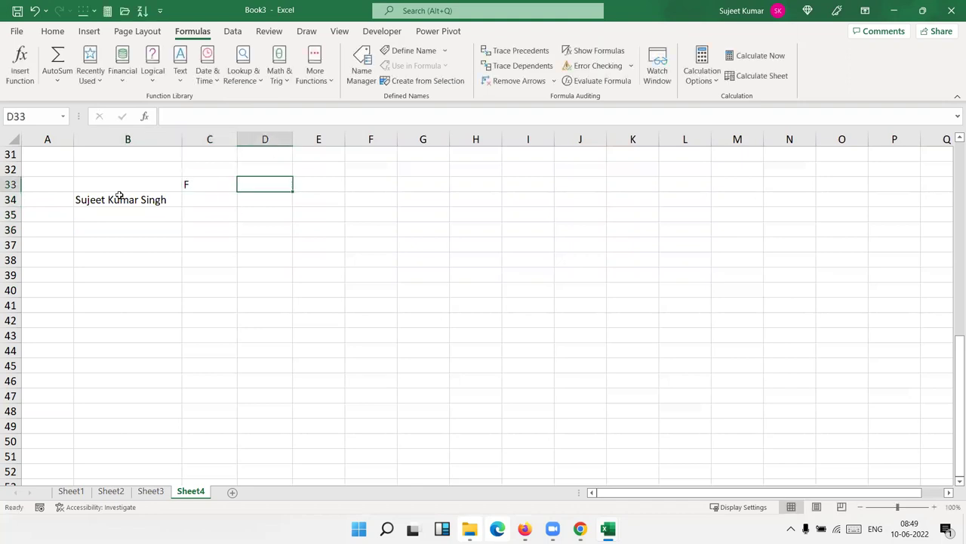
{"action": "type", "text": "L"}
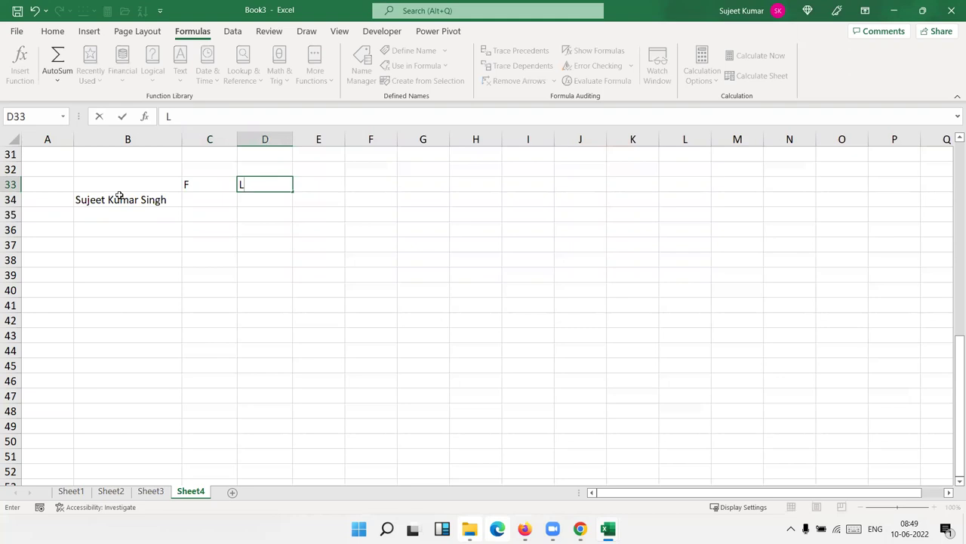
{"action": "key", "text": "Down"}
{"action": "key", "text": "Left"}
{"action": "key", "text": "Down"}
Step: Enter =FIND(" ",B34,1) in C35, returning the first space position 7
{"action": "type", "text": "="}
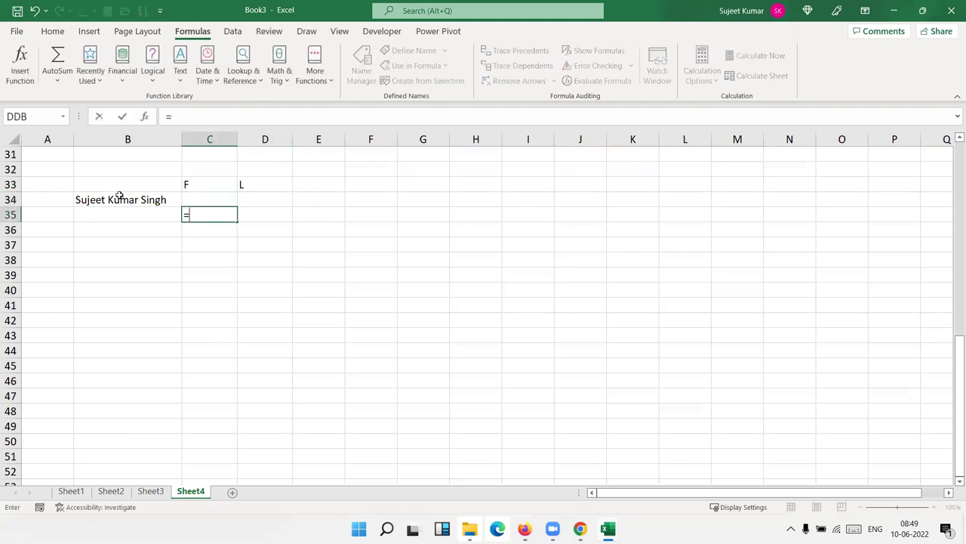
{"action": "type", "text": "FIND(\" \","}
{"action": "key", "text": "Left"}
{"action": "key", "text": "Up"}
{"action": "type", "text": ",1"}
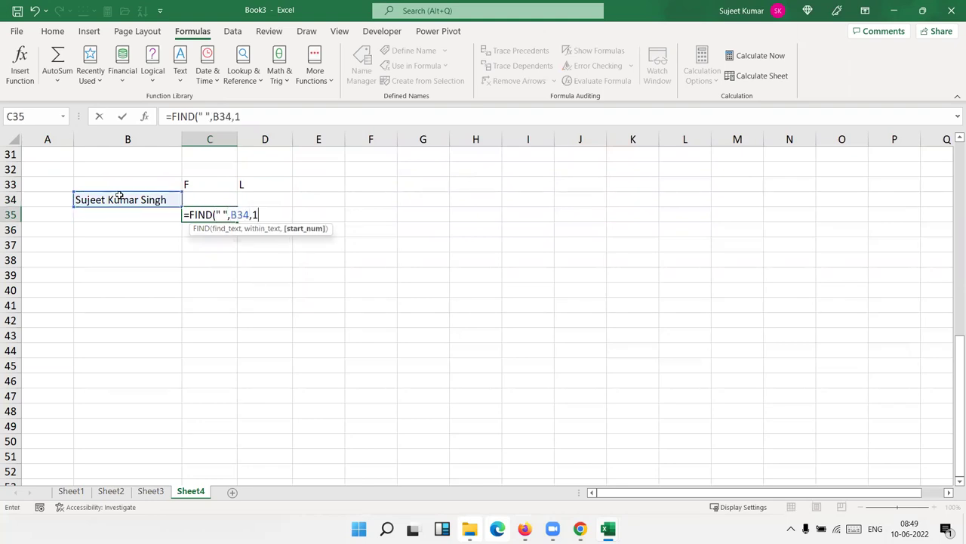
{"action": "key", "text": "Return"}
Step: Enter =LEFT(B34,C35-1) in C34 to extract the first name
{"action": "key", "text": "Up"}
{"action": "key", "text": "Up"}
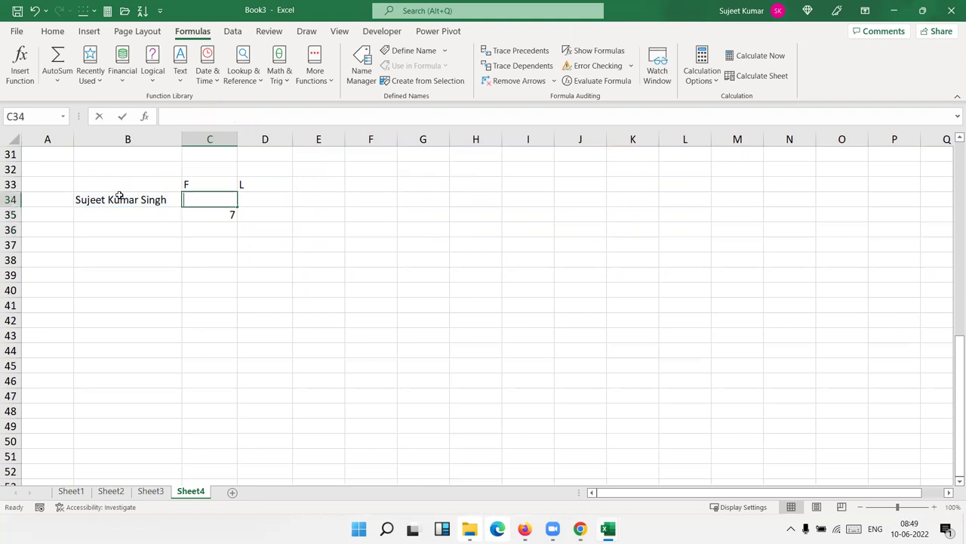
{"action": "type", "text": "=le"}
{"action": "key", "text": "Tab"}
{"action": "left_click", "coordinate": [119, 196]}
{"action": "type", "text": ","}
{"action": "key", "text": "Down"}
{"action": "type", "text": "-1"}
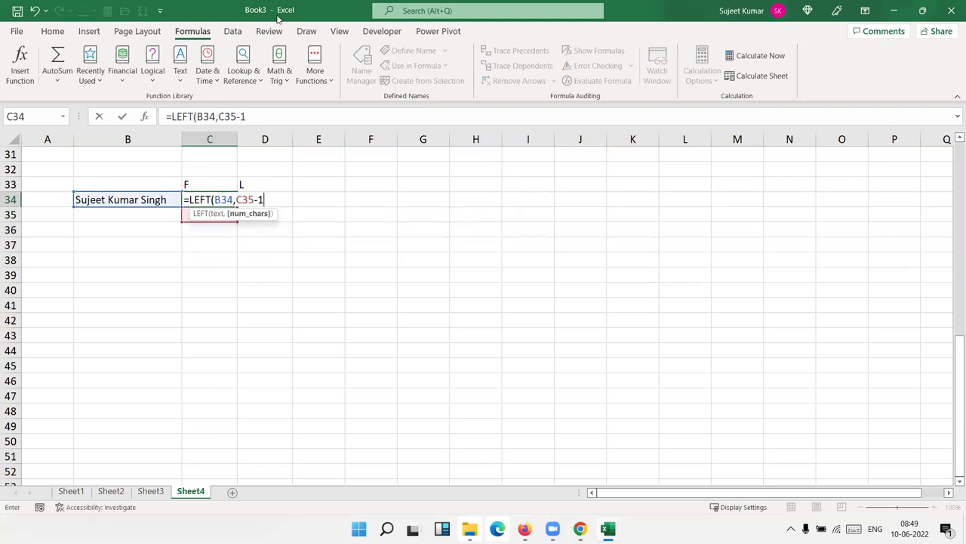
{"action": "key", "text": "Return"}
{"action": "key", "text": "Up"}
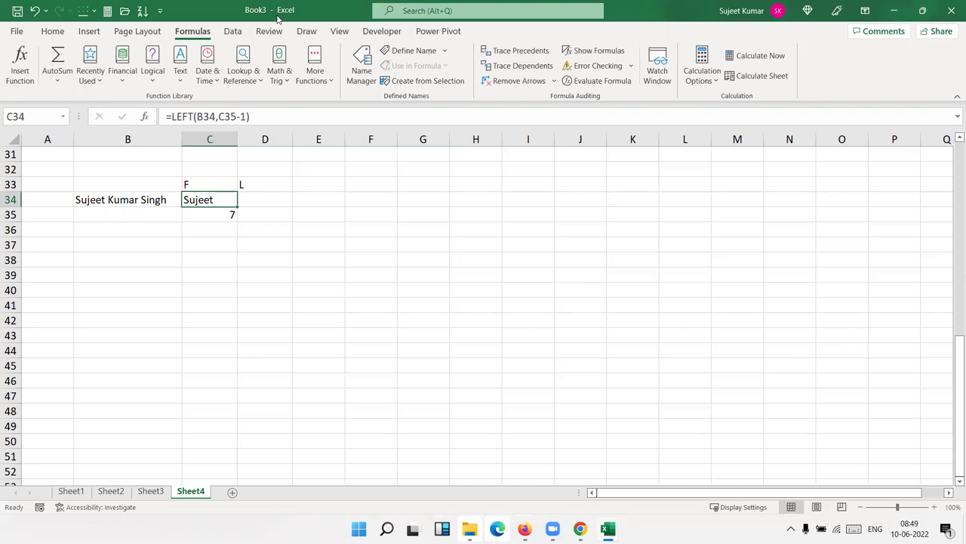
{"action": "key", "text": "Right"}
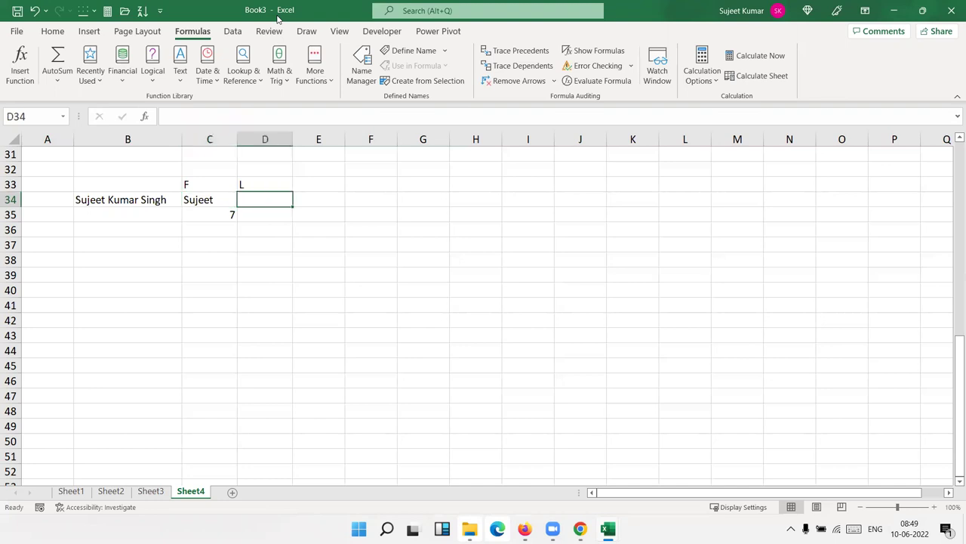
{"action": "key", "text": "Left"}
{"action": "key", "text": "Left"}
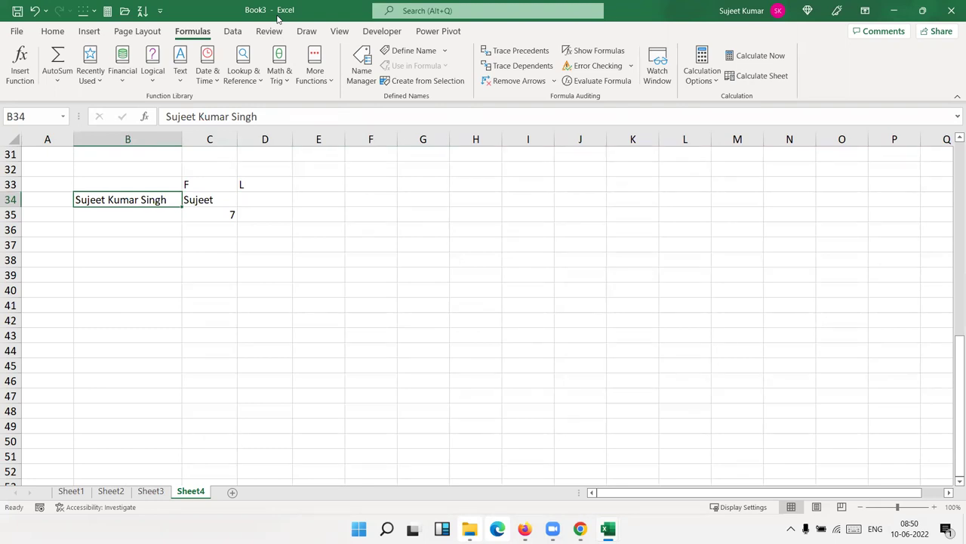
Step: Start a second FIND in D35 searching B34 for a space
{"action": "key", "text": "Right"}
{"action": "key", "text": "Right"}
{"action": "key", "text": "Down"}
{"action": "type", "text": "="}
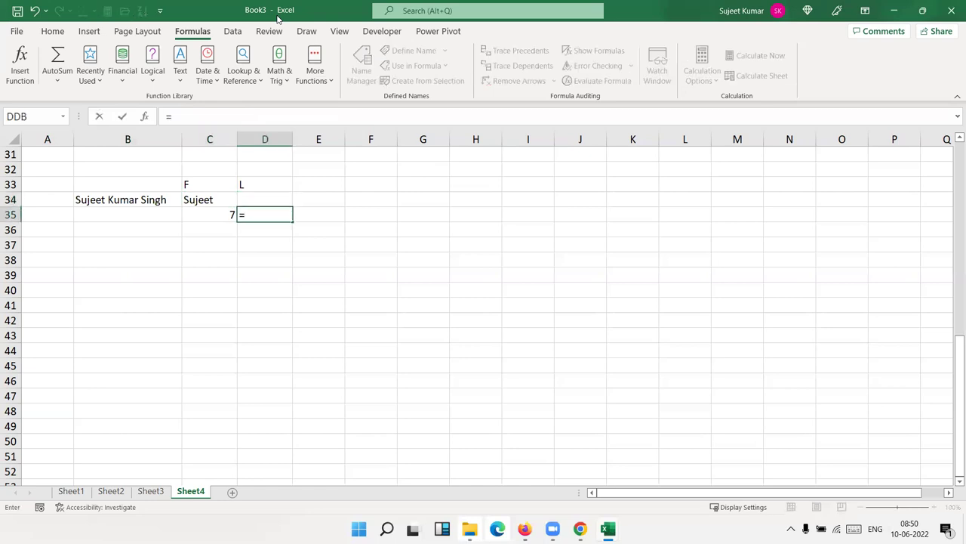
{"action": "type", "text": "fi"}
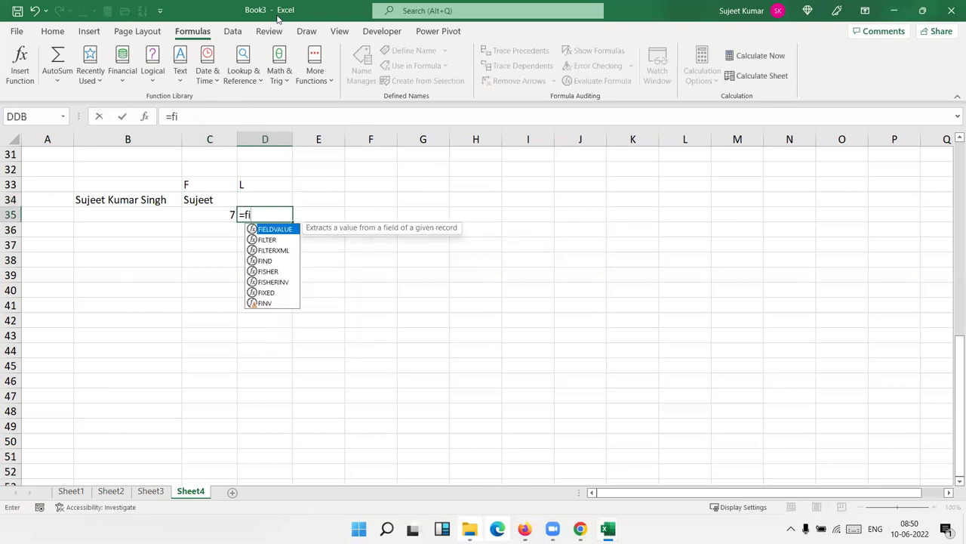
{"action": "type", "text": "nd"}
{"action": "key", "text": "Tab"}
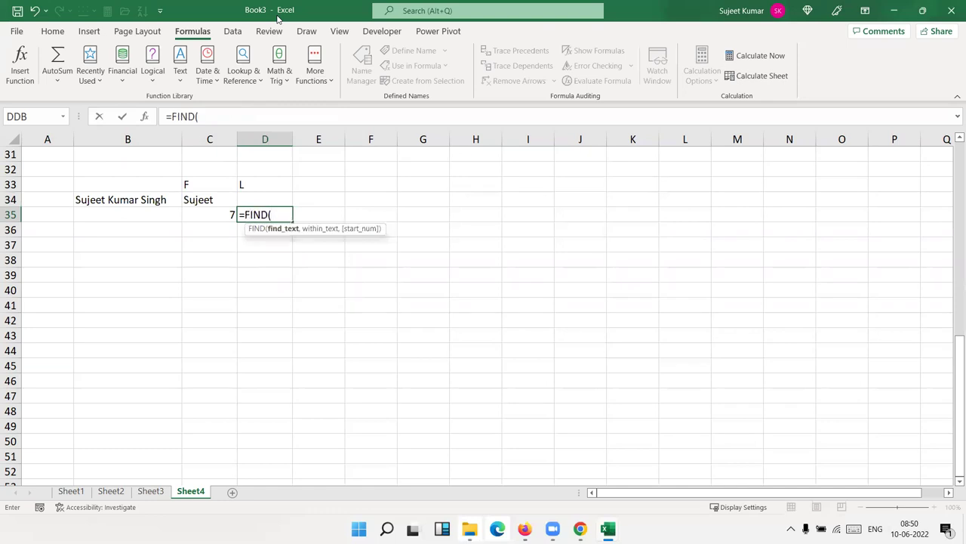
{"action": "type", "text": "\" \","}
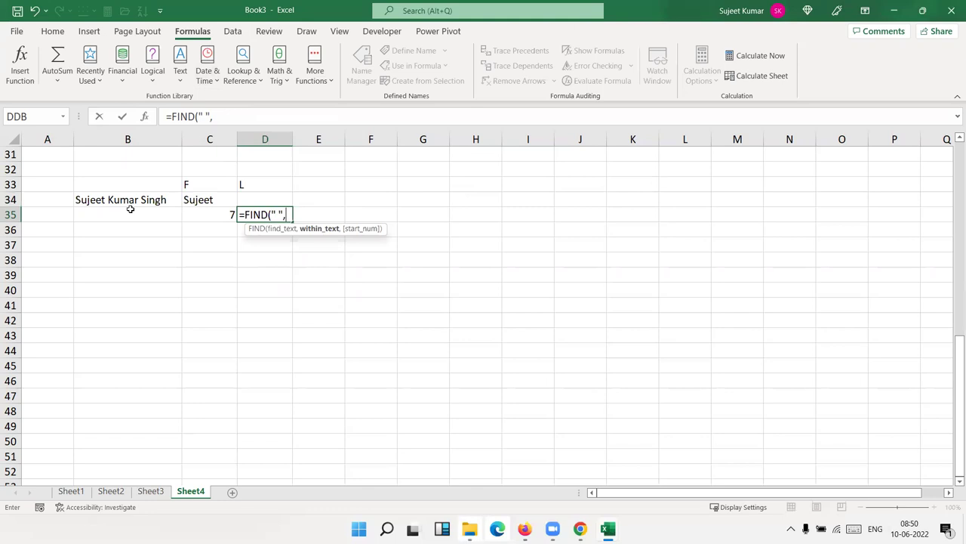
{"action": "left_click", "coordinate": [132, 200]}
{"action": "type", "text": ",1"}
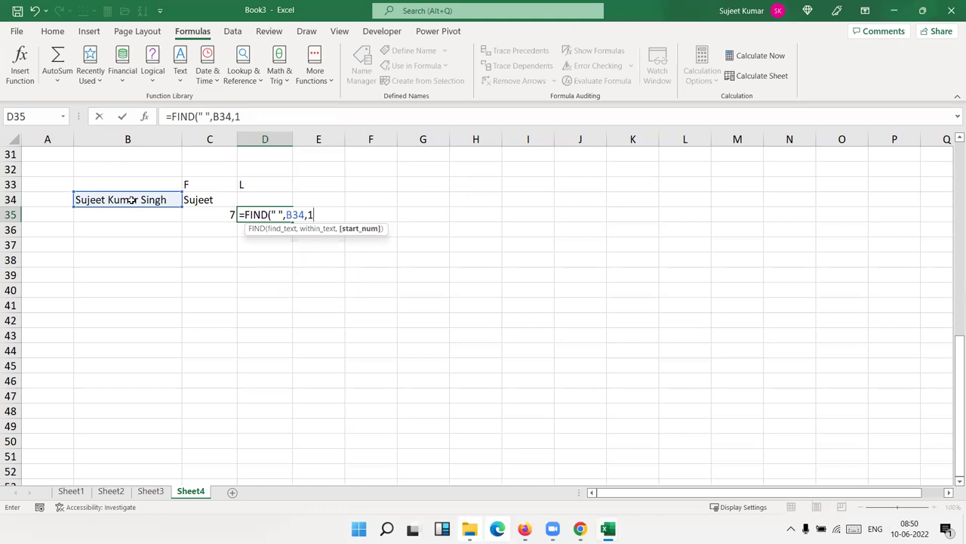
Step: Change the start position to C35+1 so D35 returns 13
{"action": "key", "text": "BackSpace"}
{"action": "left_click", "coordinate": [227, 215]}
{"action": "type", "text": "+1"}
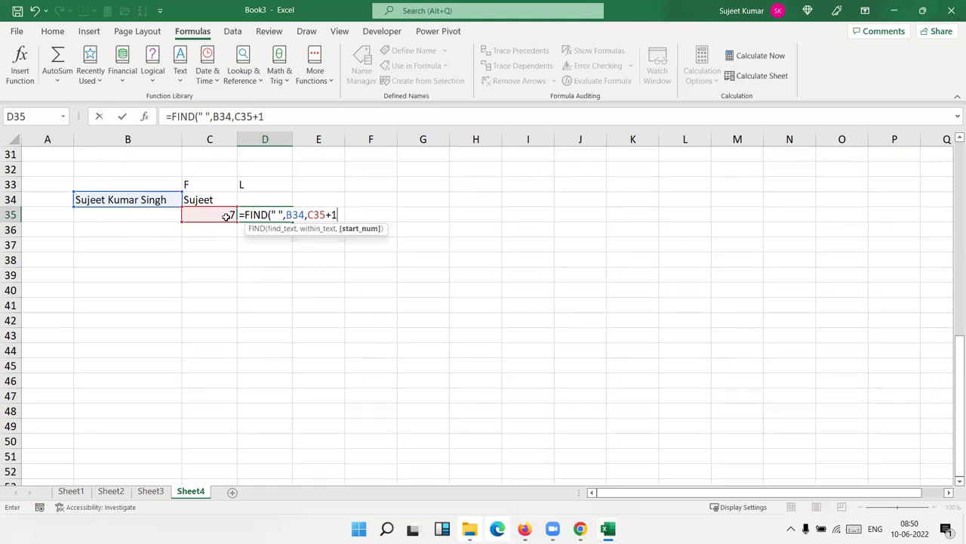
{"action": "key", "text": "Return"}
{"action": "key", "text": "Up"}
{"action": "key", "text": "Up"}
{"action": "key", "text": "Down"}
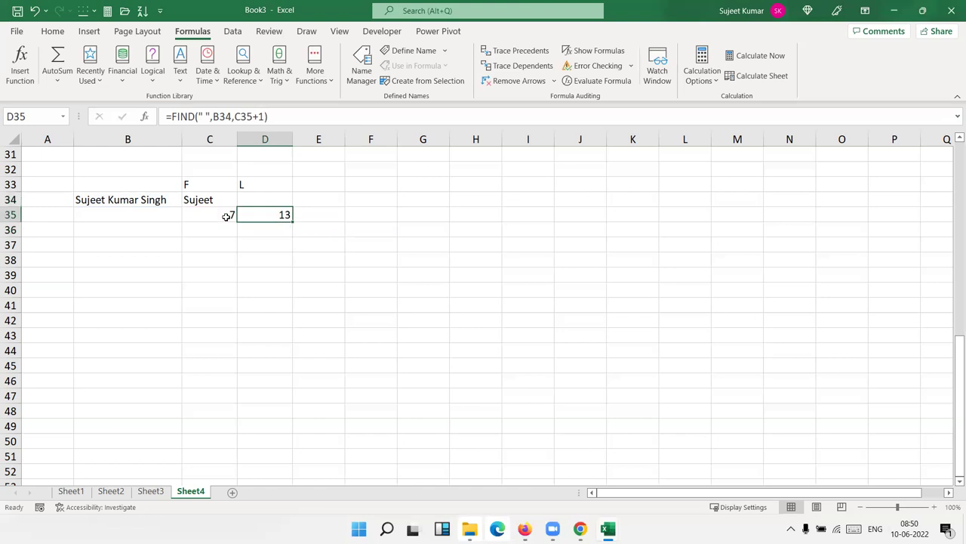
{"action": "key", "text": "Up"}
Step: Enter =RIGHT(B34,LEN(B34)-D35) in D34 to extract the last name, then select D35
{"action": "type", "text": "="}
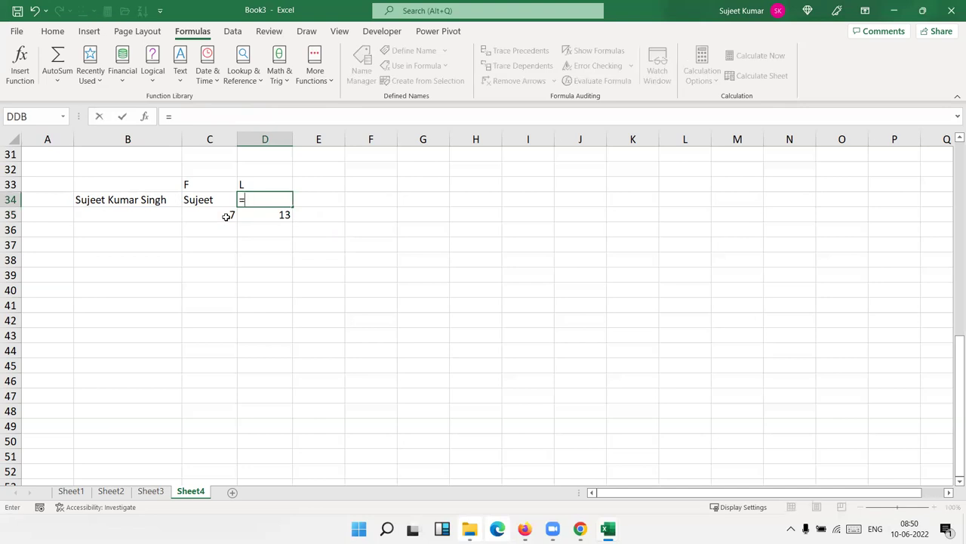
{"action": "type", "text": "ri"}
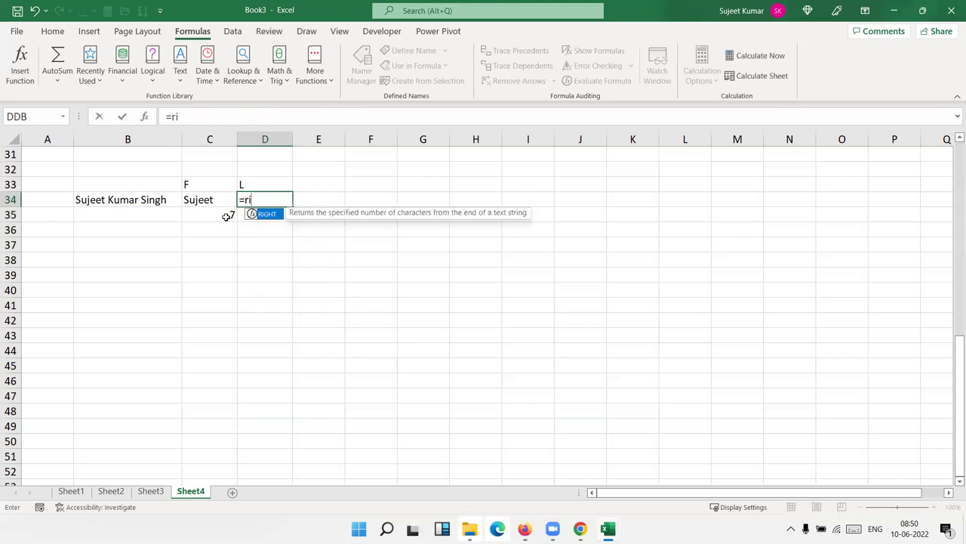
{"action": "key", "text": "Tab"}
{"action": "key", "text": "Left"}
{"action": "key", "text": "Left"}
{"action": "type", "text": ","}
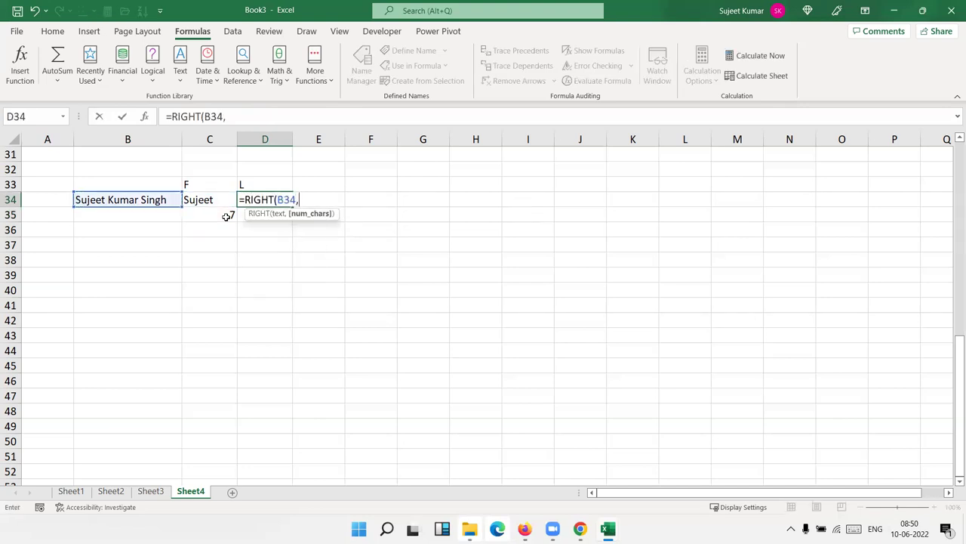
{"action": "type", "text": "le"}
{"action": "key", "text": "Down"}
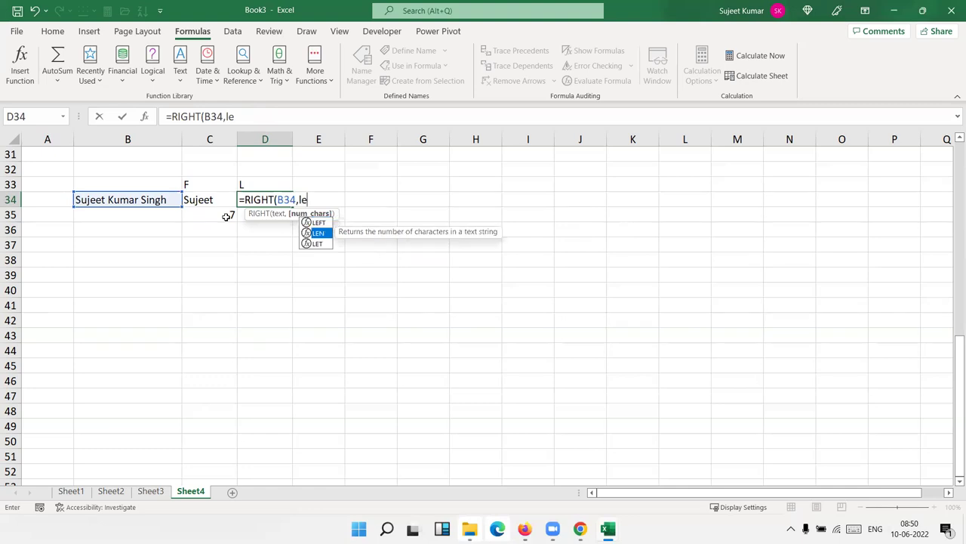
{"action": "key", "text": "Tab"}
{"action": "key", "text": "Left"}
{"action": "key", "text": "Left"}
{"action": "type", "text": ")-"}
{"action": "key", "text": "Down"}
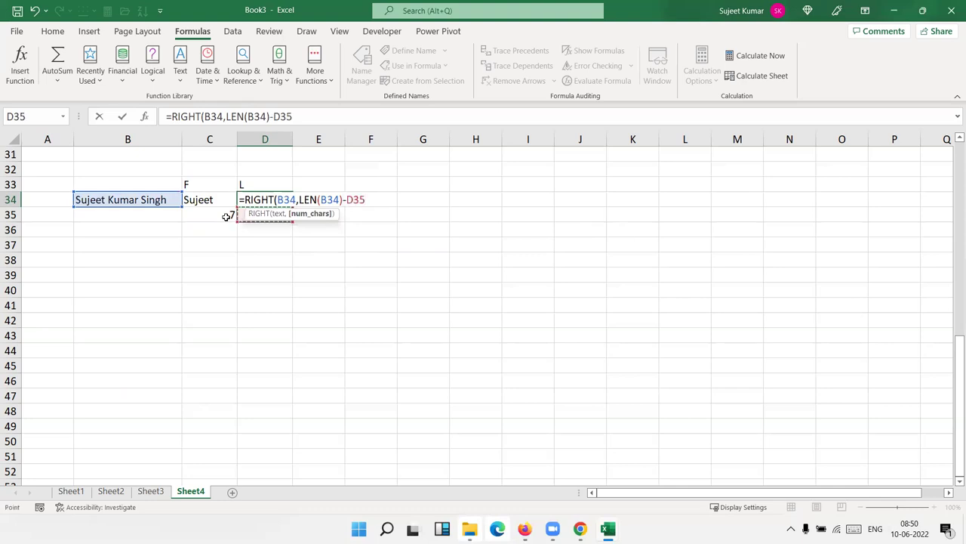
{"action": "key", "text": "Return"}
{"action": "key", "text": "Return"}
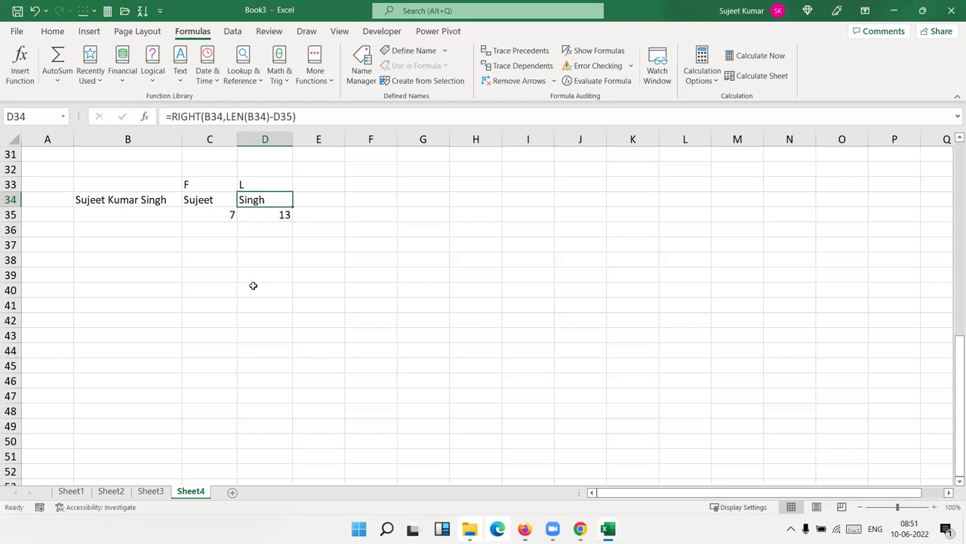
{"action": "left_click", "coordinate": [279, 214]}
{"action": "double_click", "coordinate": [279, 214]}
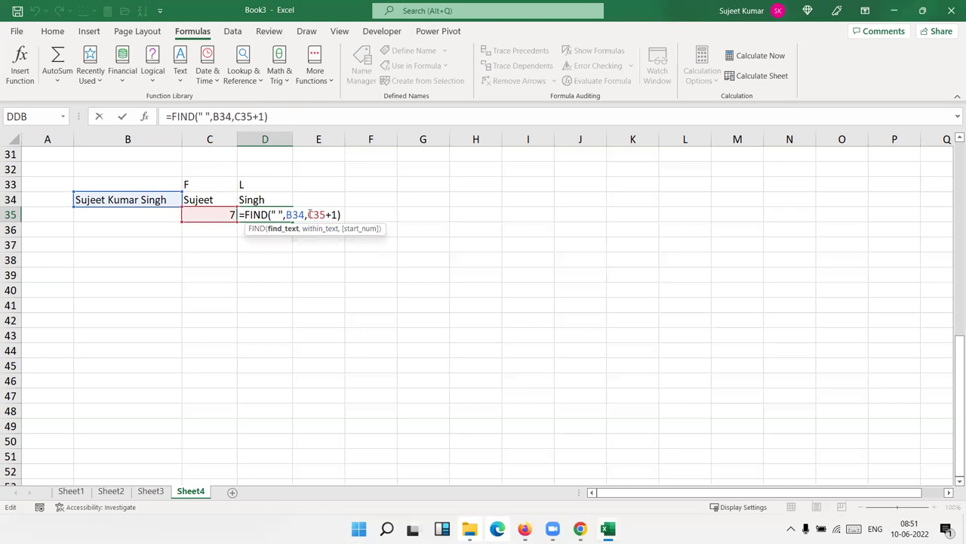
{"action": "left_click_drag", "start_coordinate": [307, 214], "coordinate": [339, 215]}
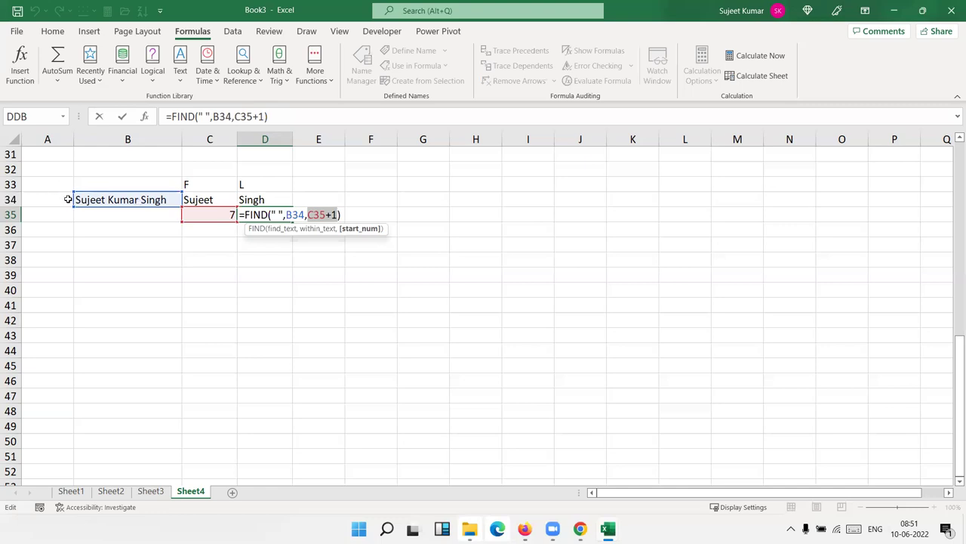
{"action": "key", "text": "Return"}
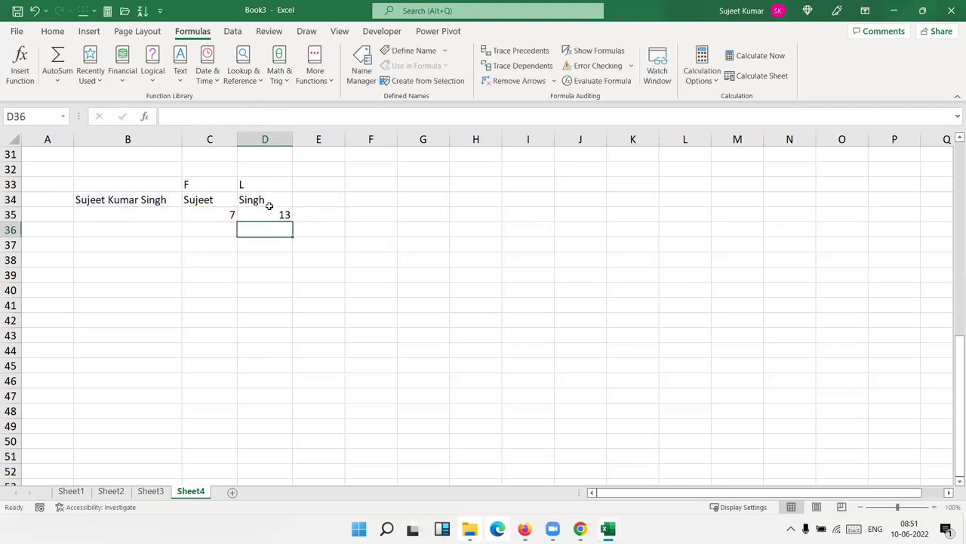
{"action": "double_click", "coordinate": [269, 200]}
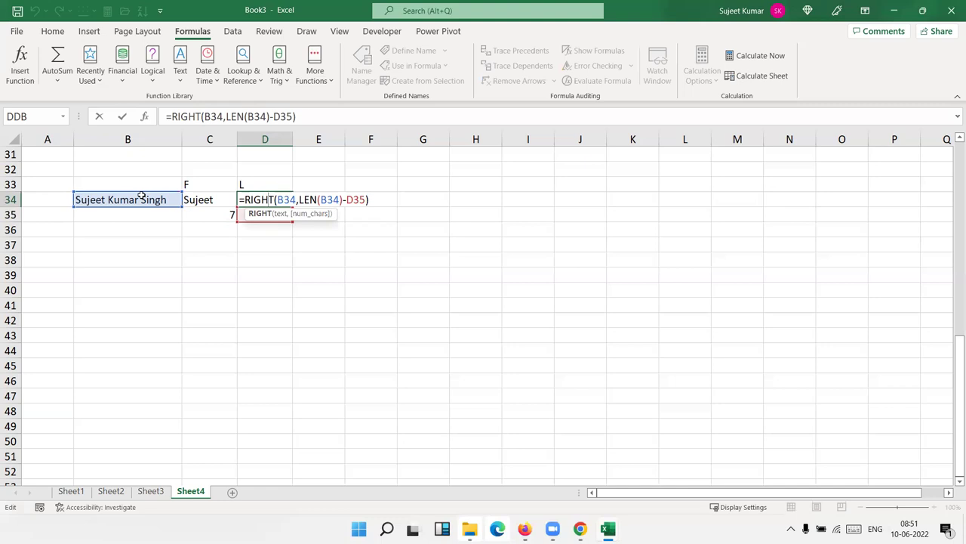
{"action": "key", "text": "Return"}
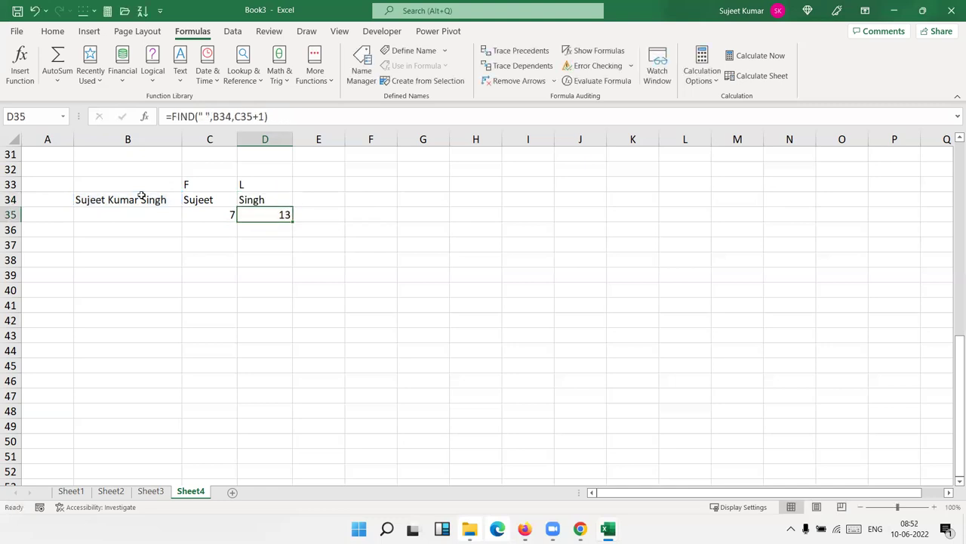
{"action": "left_click", "coordinate": [142, 197]}
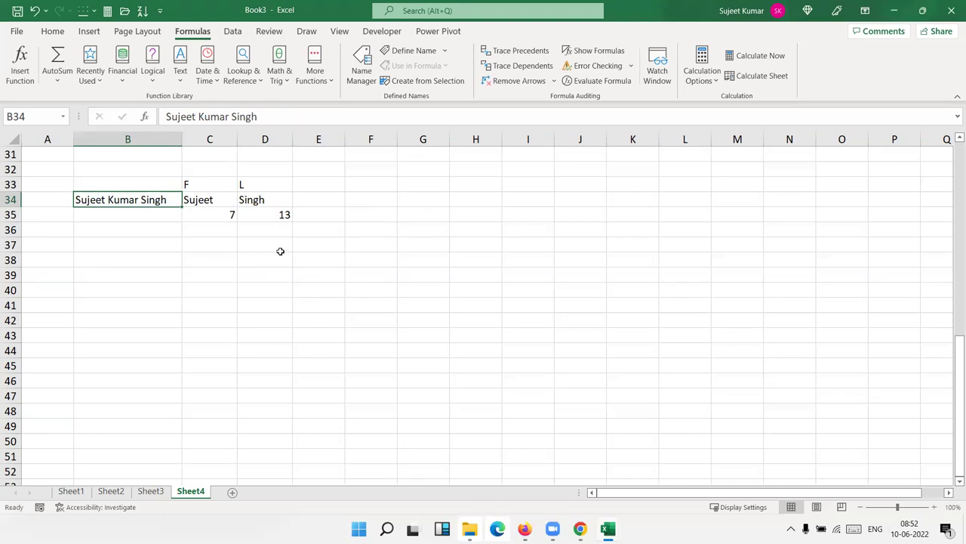
Step: Test the formulas with a two-word name, then a four-word name in B34
{"action": "type", "text": "Sujee"}
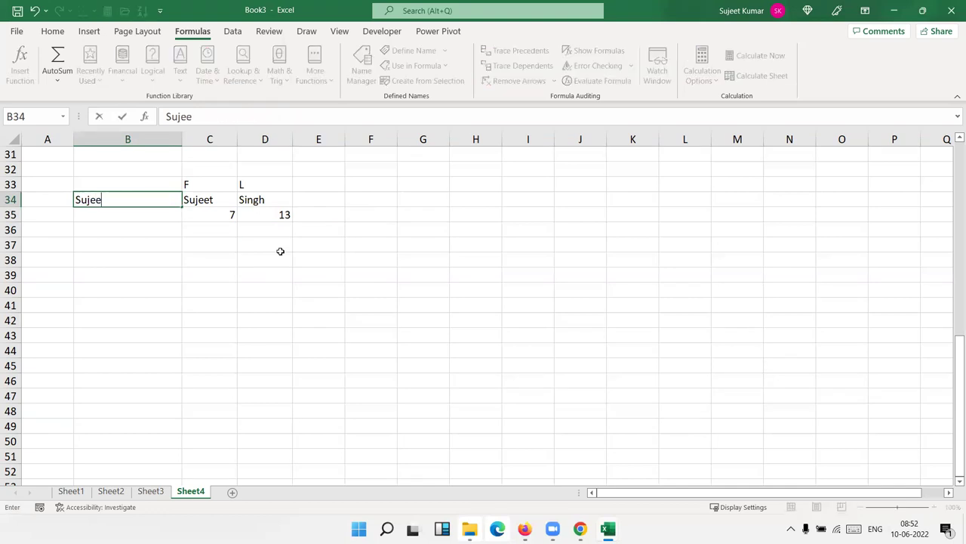
{"action": "type", "text": "t Kumar"}
{"action": "key", "text": "Return"}
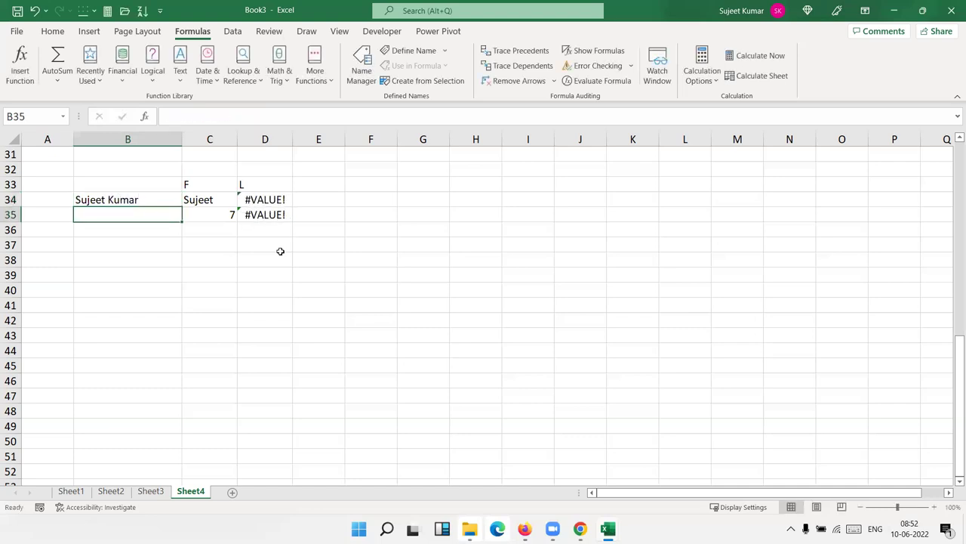
{"action": "key", "text": "Up"}
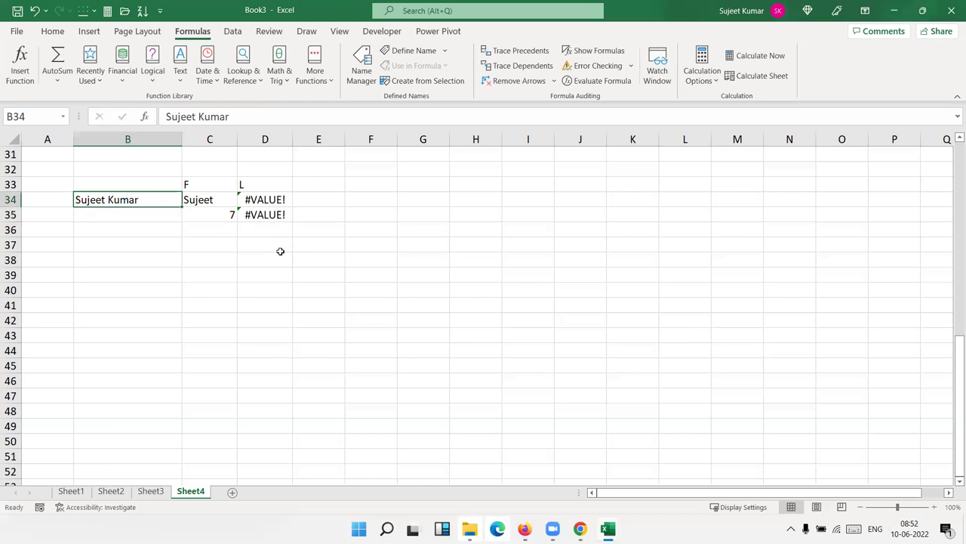
{"action": "type", "text": "Raj pal yadav "}
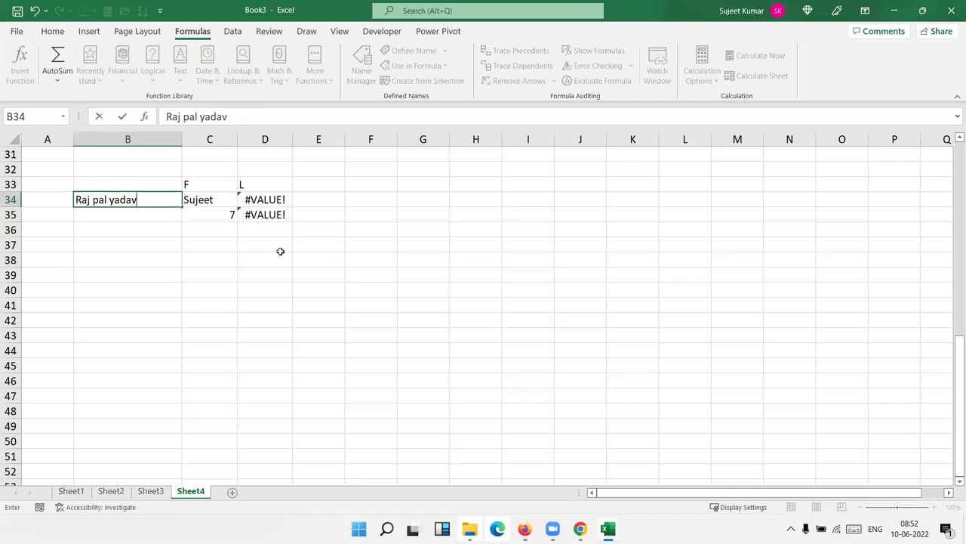
{"action": "type", "text": "singh"}
{"action": "key", "text": "Return"}
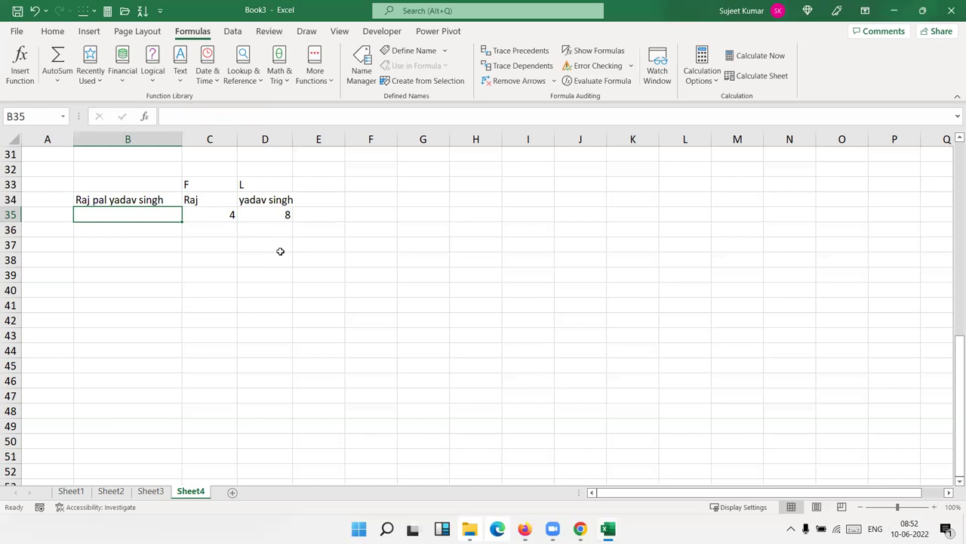
Step: Copy the four-word name from B34 into B37
{"action": "key", "text": "Up"}
{"action": "key", "text": "ctrl+c"}
{"action": "key", "text": "Down"}
{"action": "key", "text": "Down"}
{"action": "key", "text": "Down"}
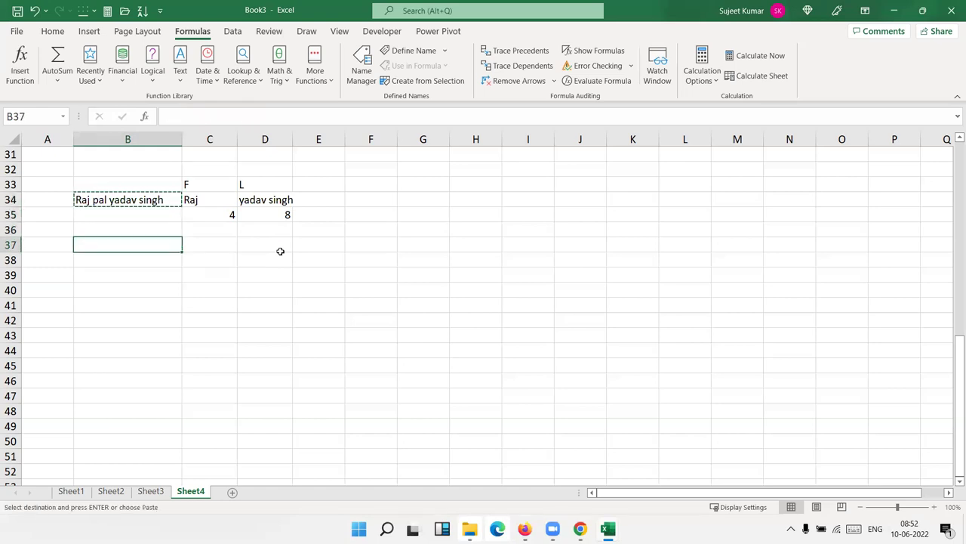
{"action": "key", "text": "ctrl+v"}
{"action": "key", "text": "Down"}
{"action": "key", "text": "Escape"}
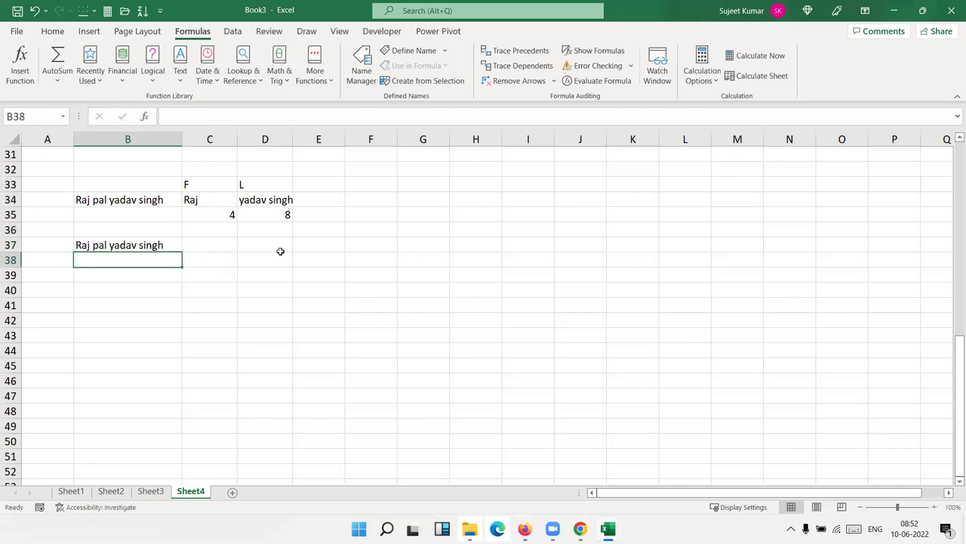
{"action": "key", "text": "Right"}
{"action": "key", "text": "Left"}
Step: Enter =SUBSTITUTE(B37," ",REPT(" ",99)) in B38 to pad every space to 99
{"action": "type", "text": "=sub"}
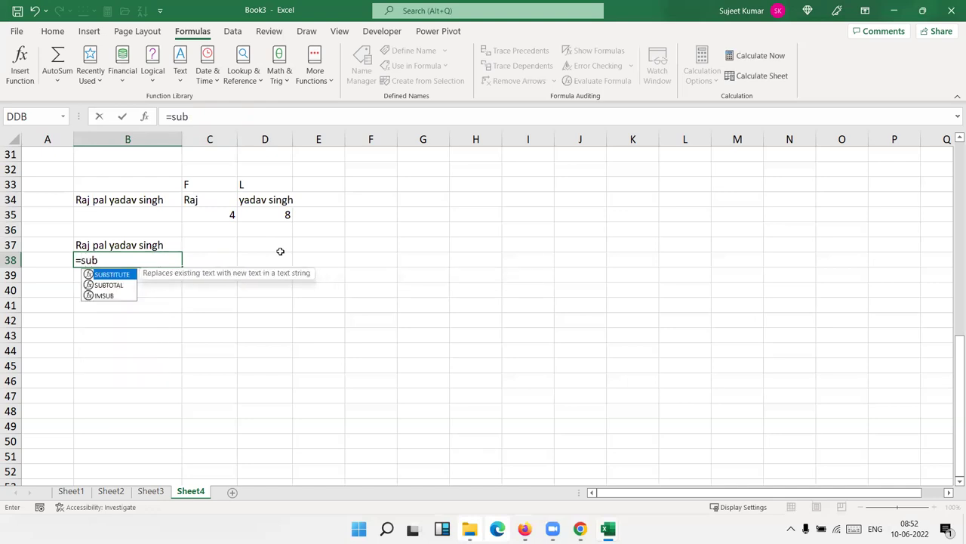
{"action": "key", "text": "Tab"}
{"action": "key", "text": "Up"}
{"action": "type", "text": ",\"\""}
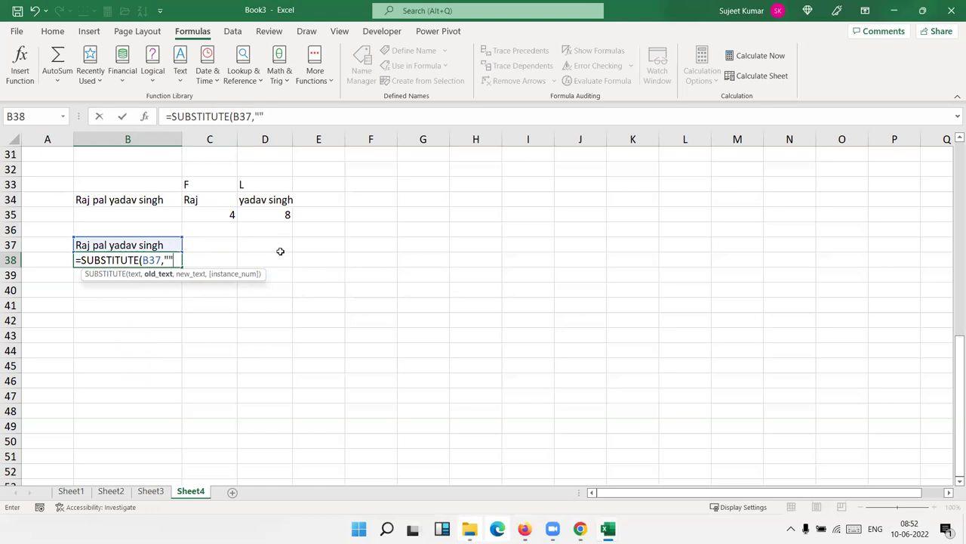
{"action": "key", "text": "BackSpace"}
{"action": "type", "text": "\","}
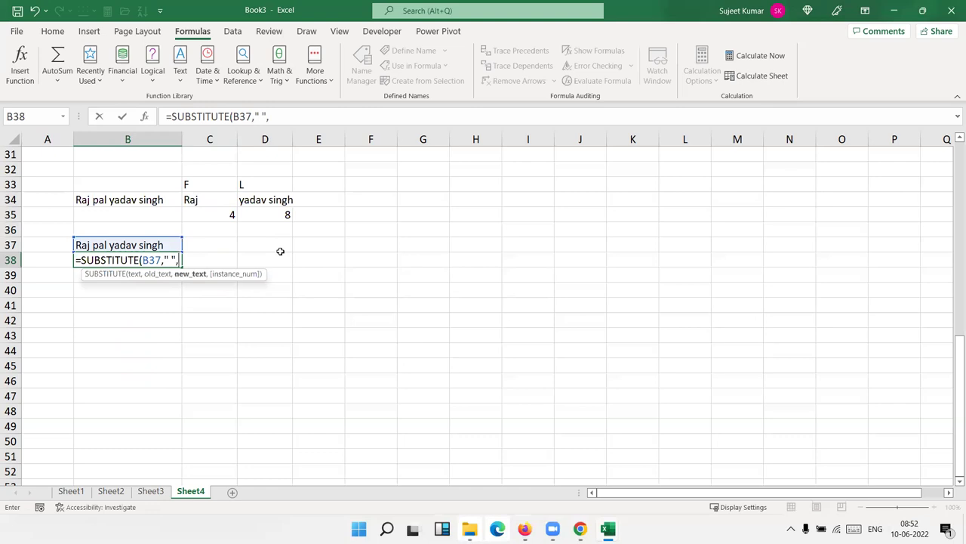
{"action": "type", "text": "re"}
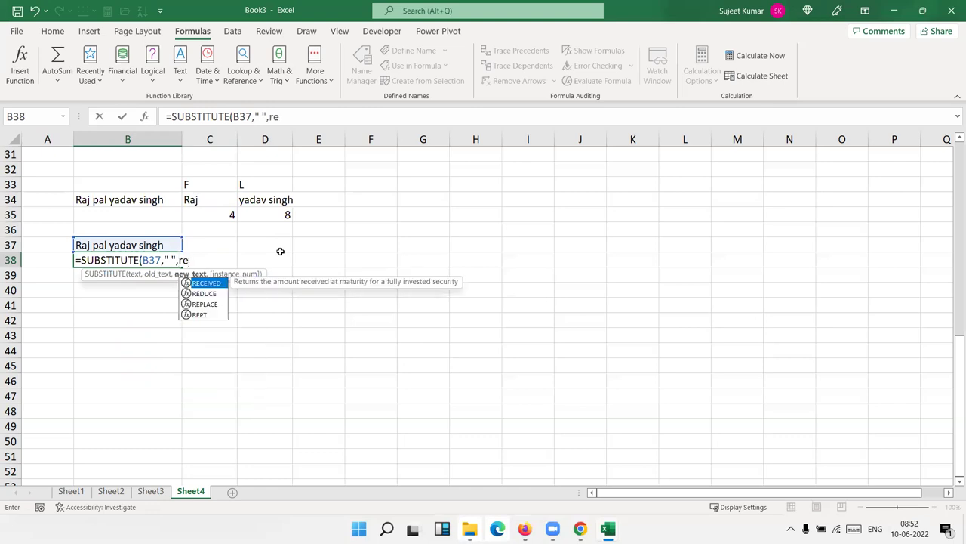
{"action": "type", "text": "p"}
{"action": "type", "text": "t"}
{"action": "key", "text": "Tab"}
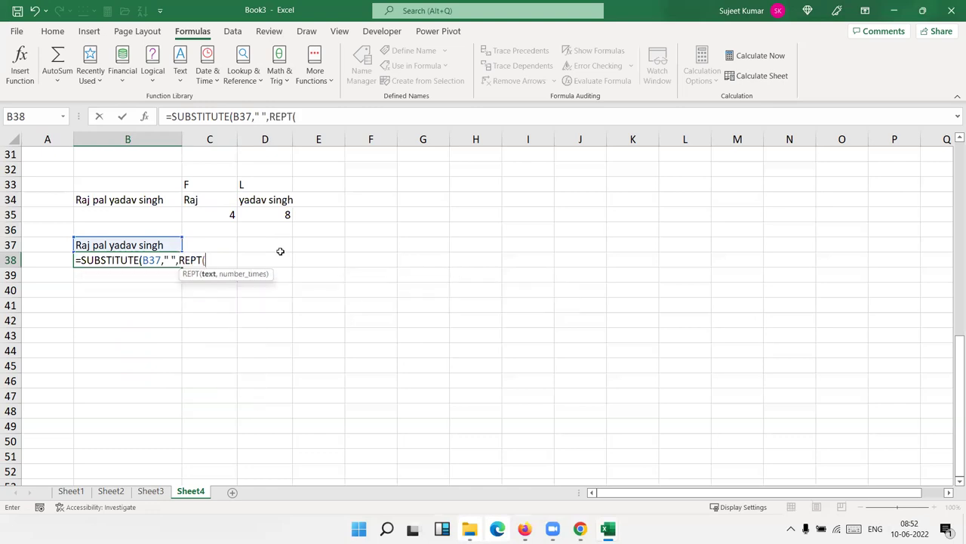
{"action": "type", "text": "\" \""}
{"action": "type", "text": ",99)"}
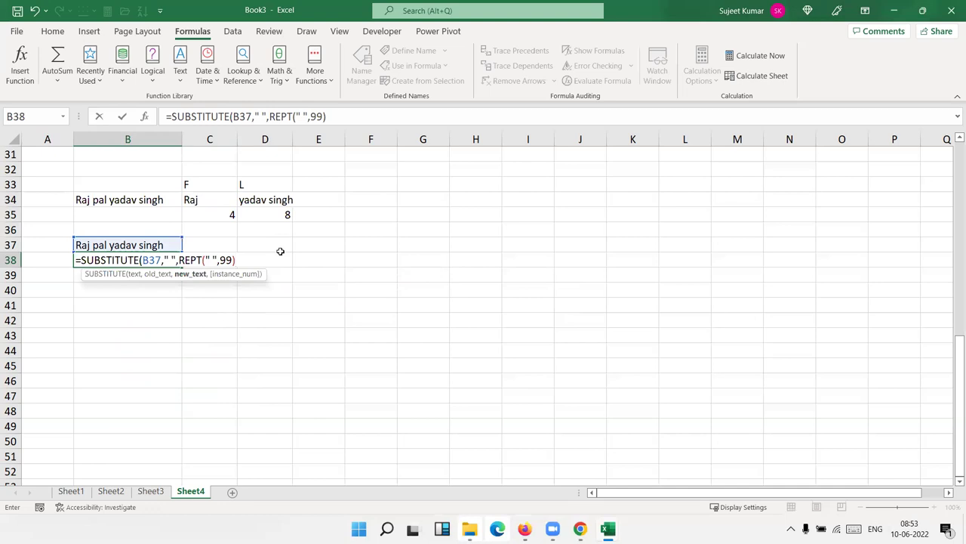
{"action": "key", "text": "Return"}
{"action": "key", "text": "Return"}
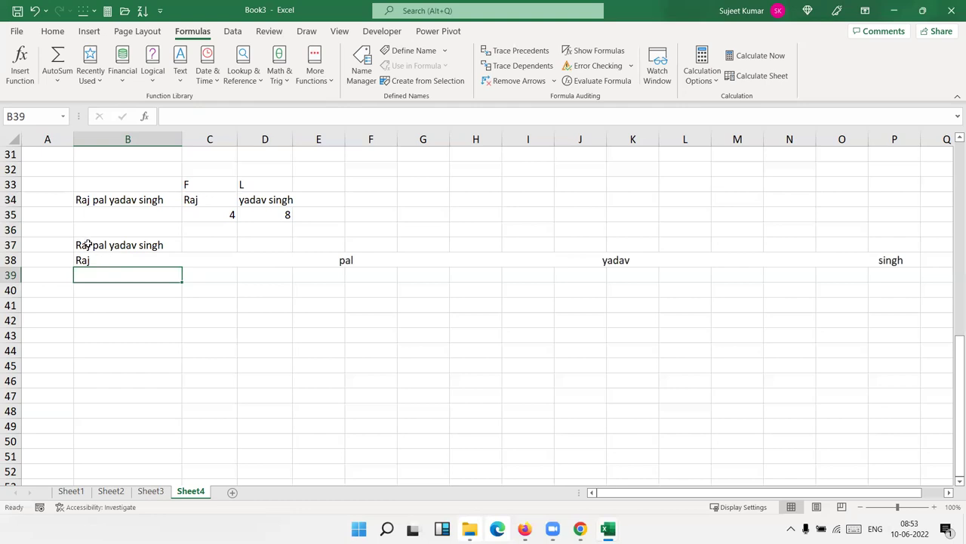
Step: Enter =RIGHT(B38,99) in B39 to take the last 99 characters of the padded name
{"action": "left_click", "coordinate": [142, 263]}
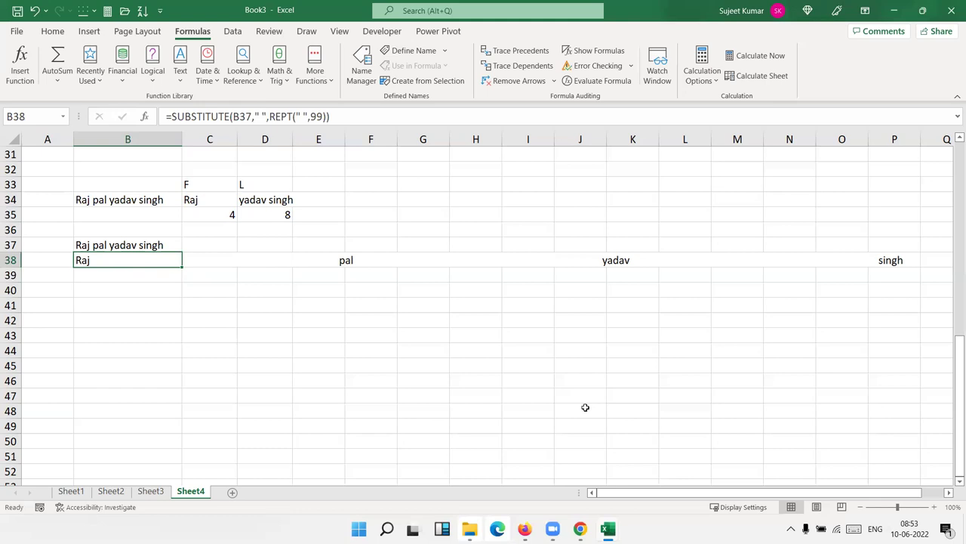
{"action": "mouse_move", "coordinate": [736, 498]}
{"action": "left_mouse_down"}
{"action": "mouse_move", "coordinate": [783, 497]}
{"action": "mouse_move", "coordinate": [761, 496]}
{"action": "left_mouse_up"}
{"action": "left_click", "coordinate": [112, 277]}
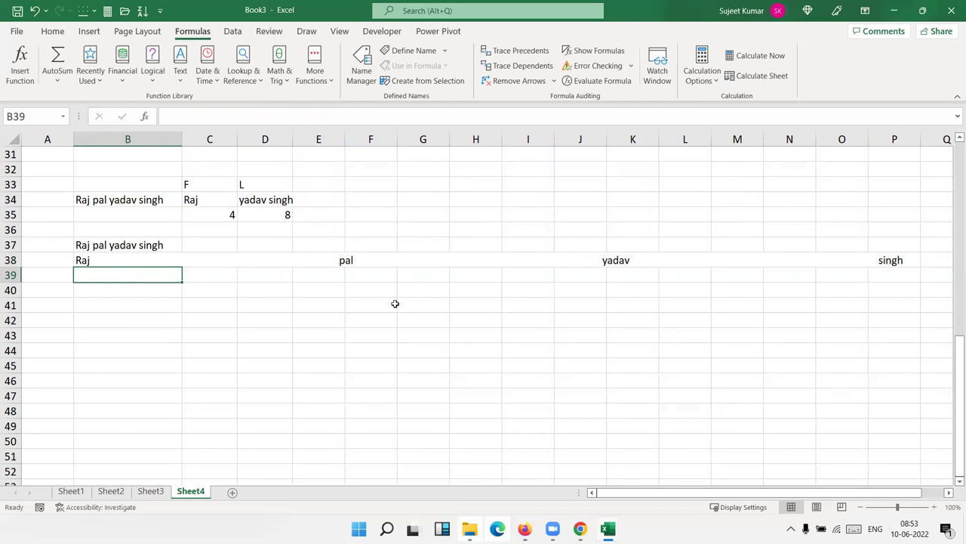
{"action": "type", "text": "=ri"}
{"action": "key", "text": "Tab"}
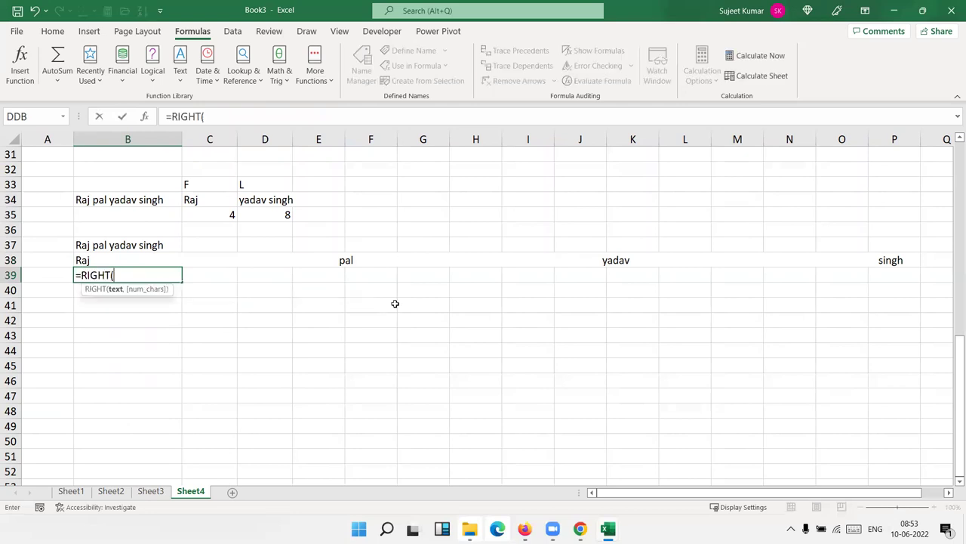
{"action": "key", "text": "Up"}
{"action": "type", "text": ",99"}
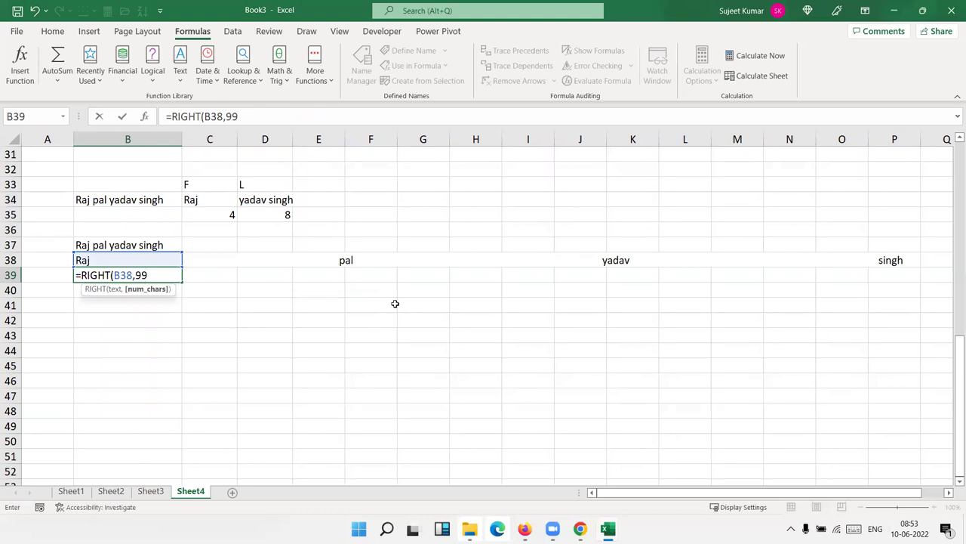
{"action": "key", "text": "Return"}
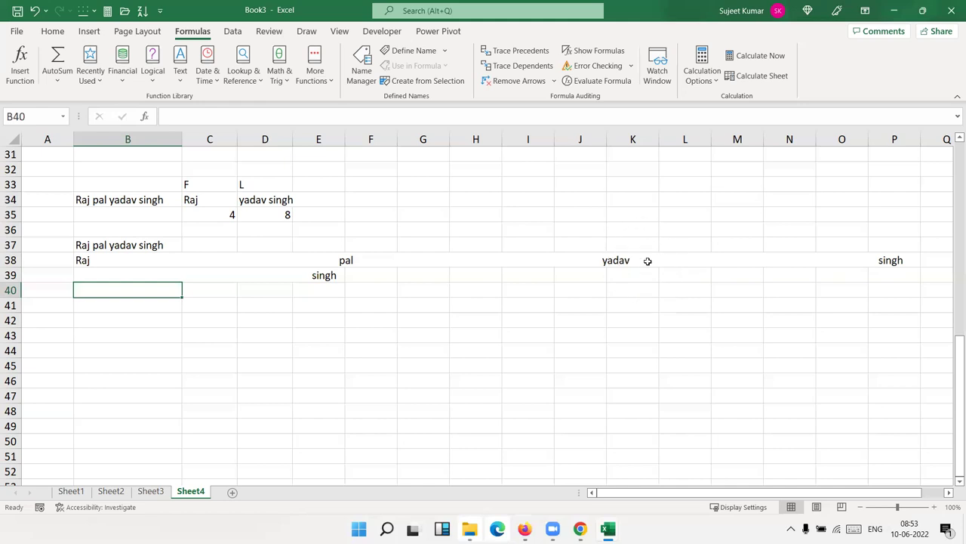
Step: Enter =TRIM(B39) in B40, leaving only the last name without padding
{"action": "type", "text": "=tri"}
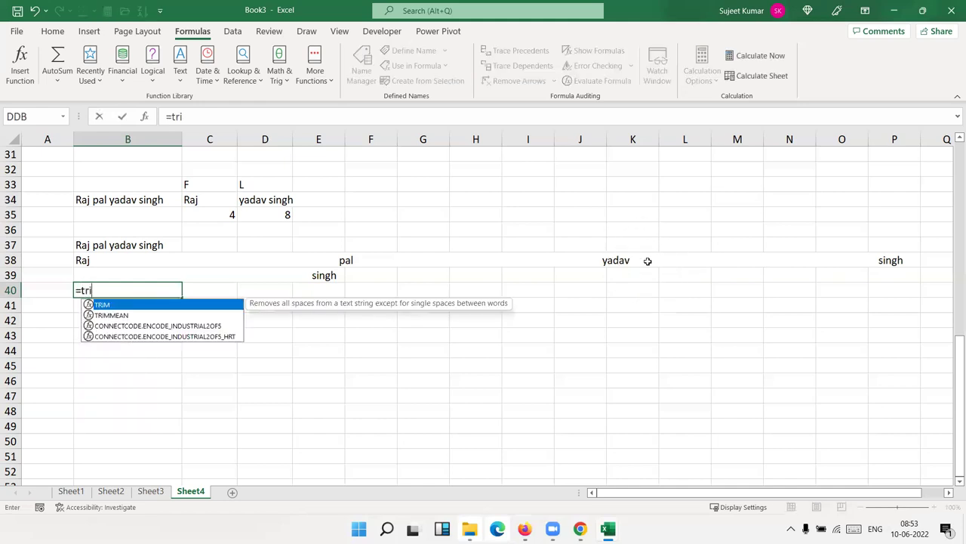
{"action": "key", "text": "Tab"}
{"action": "key", "text": "Up"}
{"action": "type", "text": ")"}
{"action": "key", "text": "Return"}
{"action": "key", "text": "Up"}
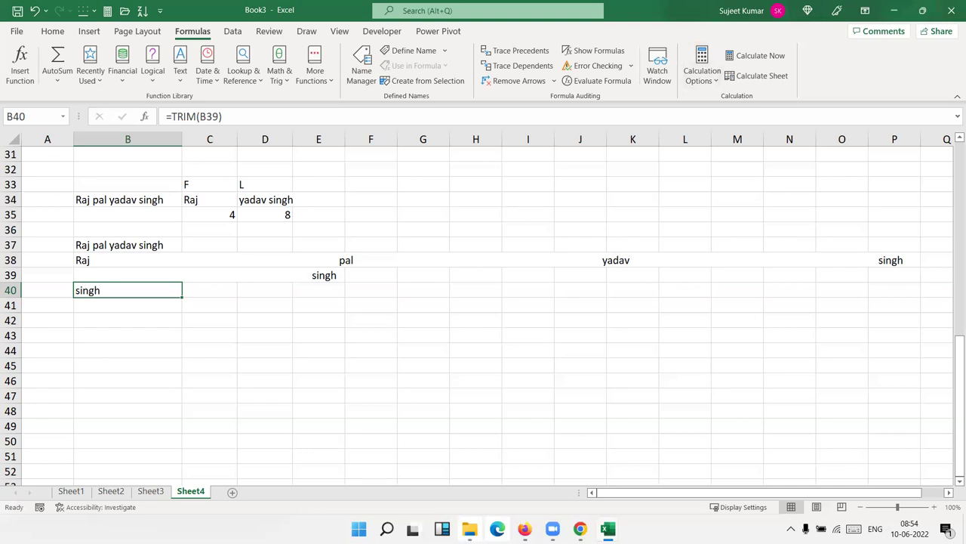
Step: Add Sheet5, return to Sheet4 and review the helper formulas in B38:B40
{"action": "left_click", "coordinate": [233, 493]}
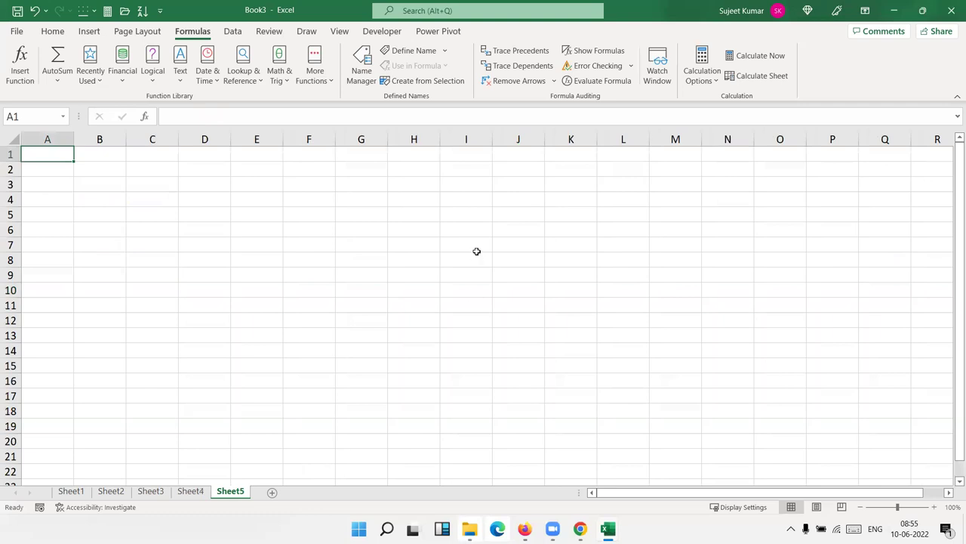
{"action": "left_click", "coordinate": [195, 492]}
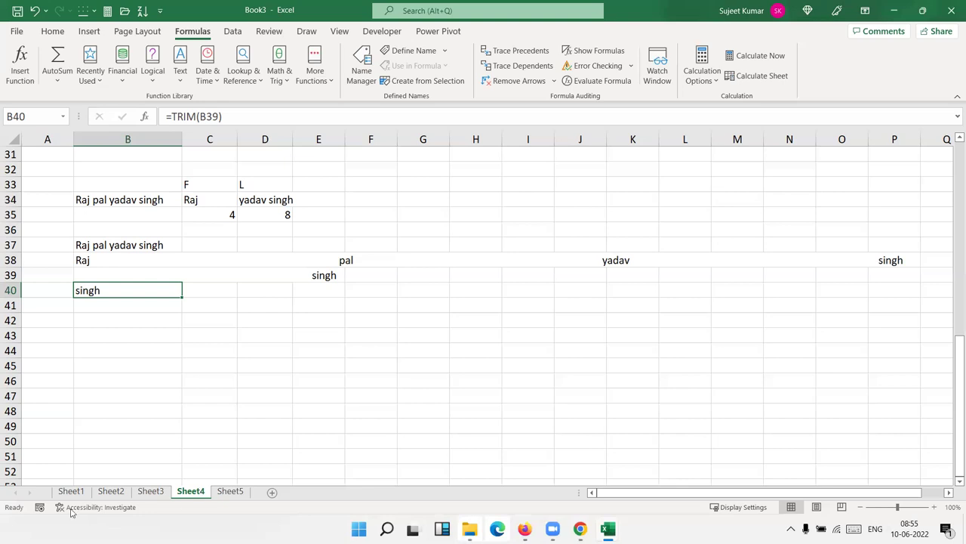
{"action": "left_click", "coordinate": [130, 261]}
{"action": "left_click", "coordinate": [121, 276]}
{"action": "left_click", "coordinate": [123, 285]}
{"action": "left_click", "coordinate": [125, 257]}
{"action": "left_click", "coordinate": [123, 288]}
{"action": "left_click", "coordinate": [121, 262]}
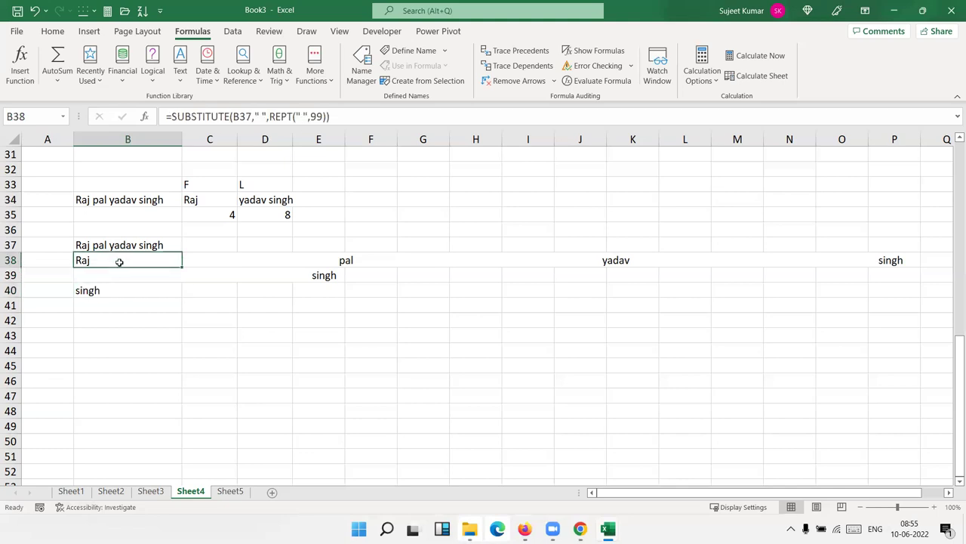
{"action": "left_click", "coordinate": [117, 276]}
{"action": "left_click", "coordinate": [119, 286]}
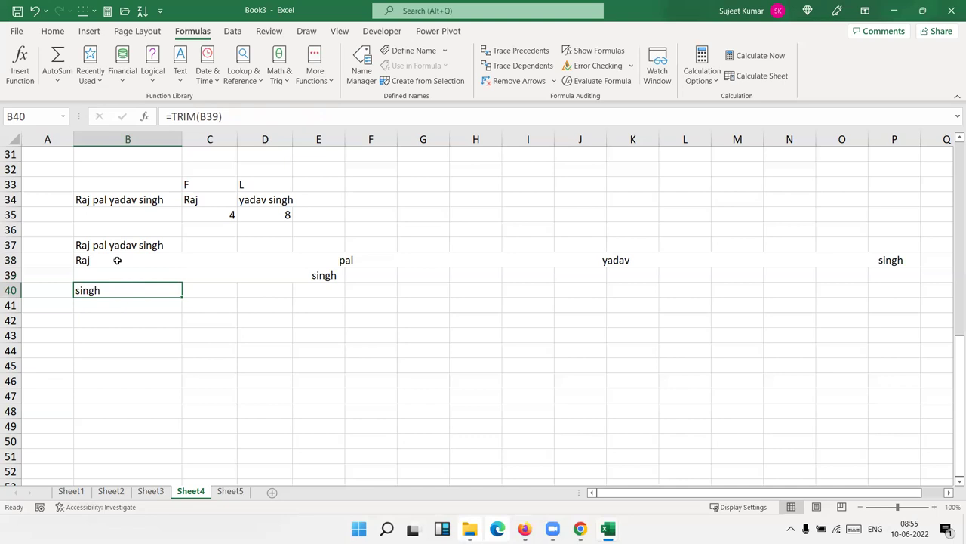
{"action": "left_click", "coordinate": [114, 261]}
{"action": "left_click", "coordinate": [111, 270]}
Step: Copy the SUBSTITUTE expression from B38's formula, then view B37
{"action": "left_click", "coordinate": [108, 260]}
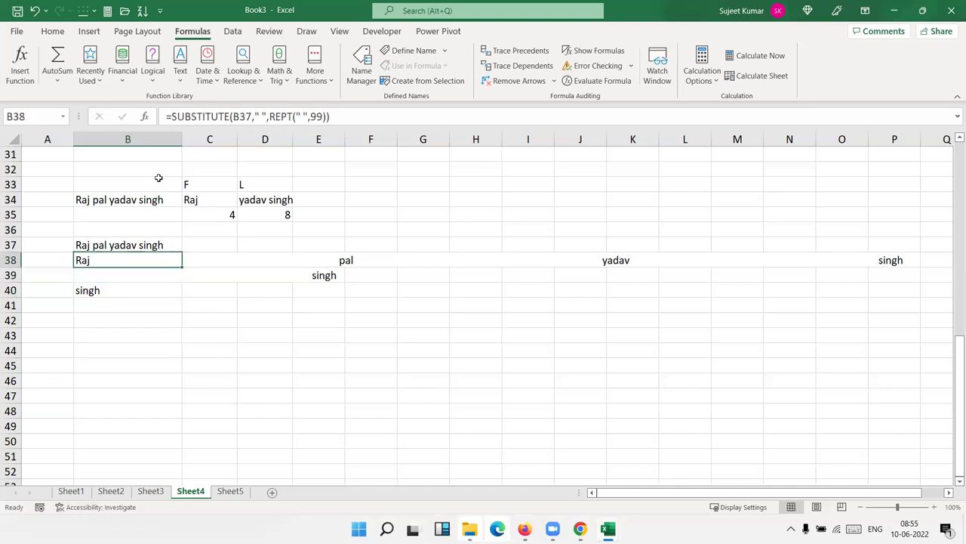
{"action": "left_click_drag", "start_coordinate": [171, 116], "coordinate": [422, 119]}
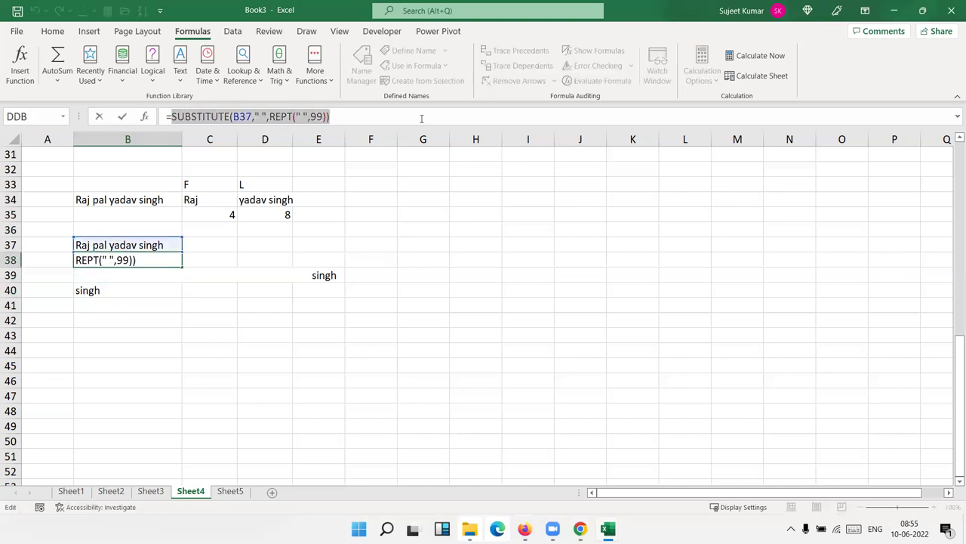
{"action": "key", "text": "Escape"}
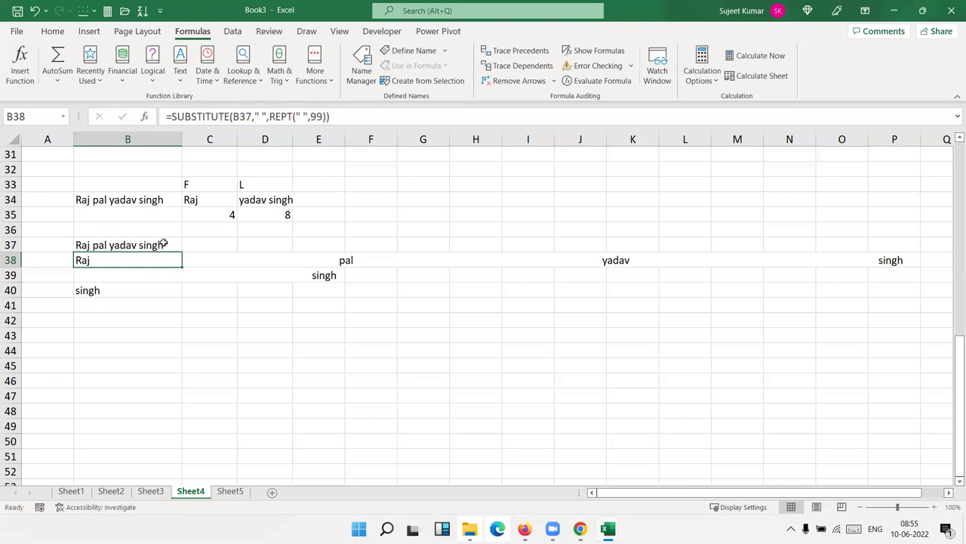
{"action": "left_click", "coordinate": [159, 245]}
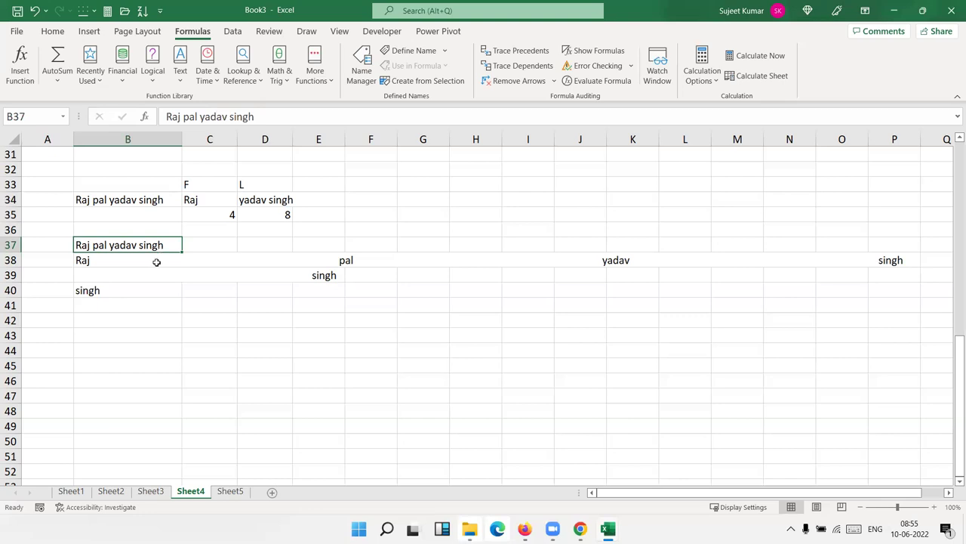
Step: Replace the B38 reference in B39's RIGHT formula with the copied SUBSTITUTE expression
{"action": "left_click_drag", "start_coordinate": [130, 290], "coordinate": [130, 261]}
{"action": "left_click", "coordinate": [112, 293]}
{"action": "left_click", "coordinate": [122, 259]}
{"action": "left_click_drag", "start_coordinate": [174, 115], "coordinate": [350, 118]}
{"action": "key", "text": "ctrl+c"}
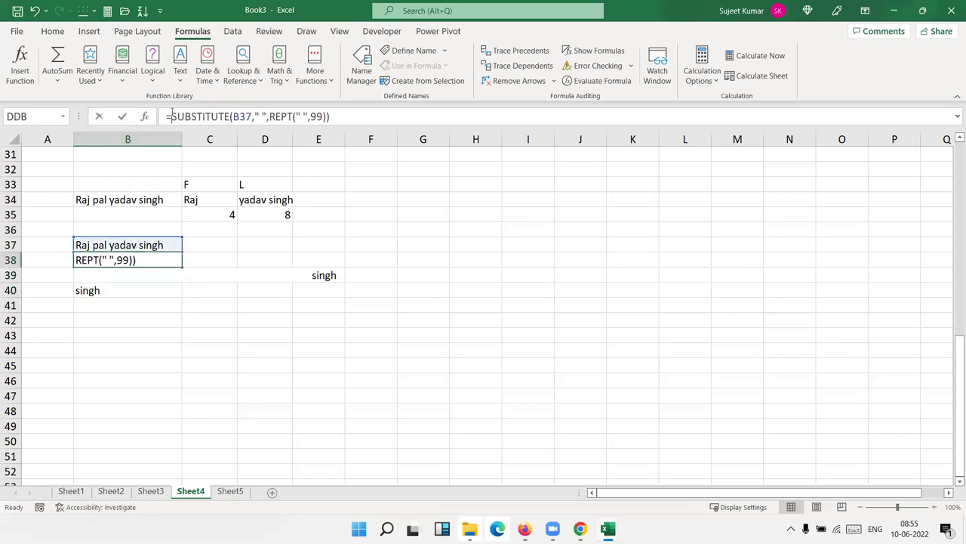
{"action": "key", "text": "Escape"}
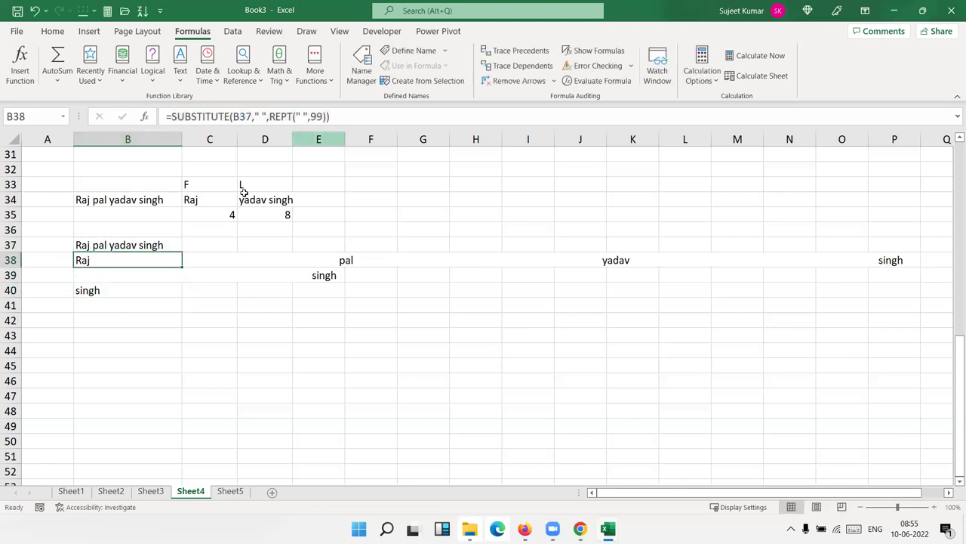
{"action": "left_click", "coordinate": [115, 274]}
{"action": "double_click", "coordinate": [115, 273]}
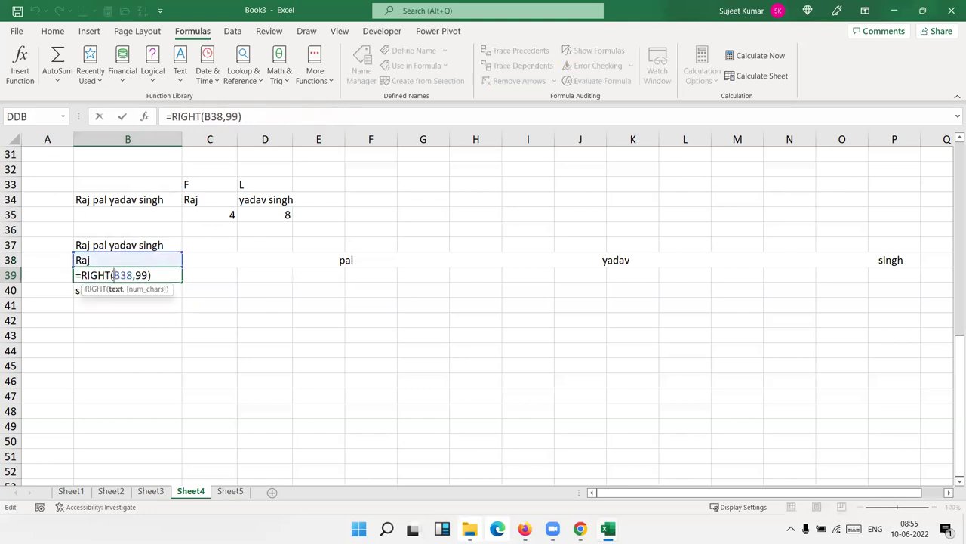
{"action": "double_click", "coordinate": [125, 274]}
{"action": "key", "text": "ctrl+v"}
{"action": "key", "text": "Return"}
Step: Replace B39 in B40's TRIM formula with the RIGHT expression, giving one nested last-name formula
{"action": "left_click", "coordinate": [120, 274]}
{"action": "left_click_drag", "start_coordinate": [172, 116], "coordinate": [453, 110]}
{"action": "key", "text": "ctrl+c"}
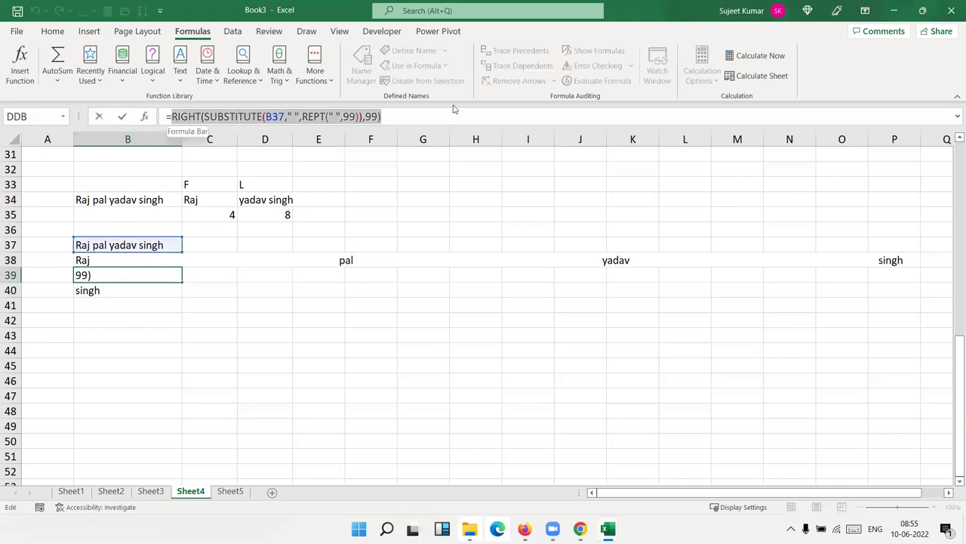
{"action": "key", "text": "Escape"}
{"action": "left_click", "coordinate": [77, 285]}
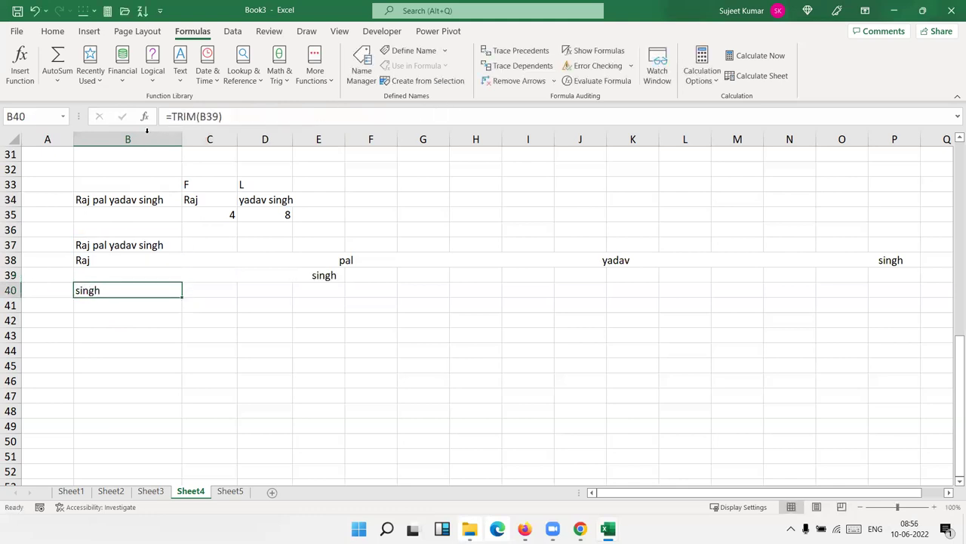
{"action": "left_click", "coordinate": [212, 116]}
{"action": "double_click", "coordinate": [212, 116]}
{"action": "key", "text": "ctrl+v"}
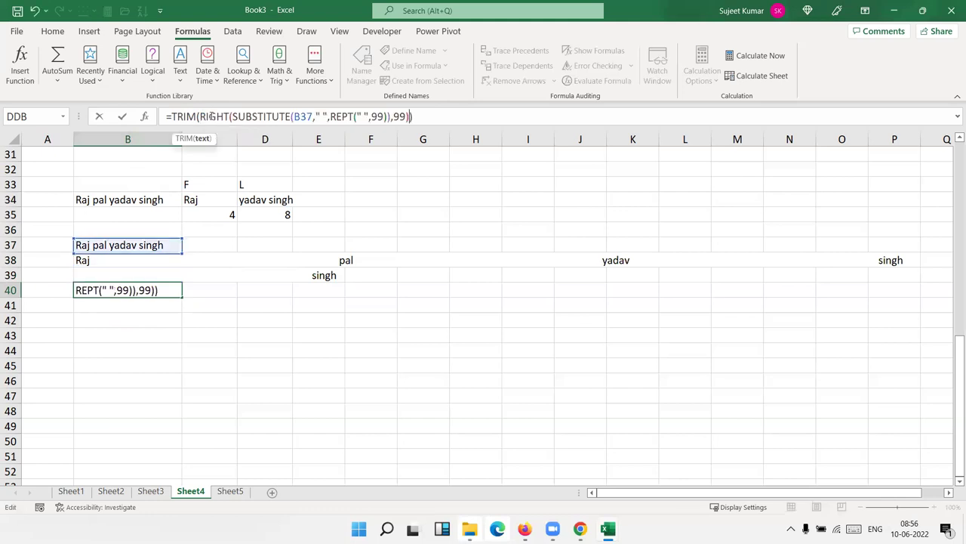
{"action": "key", "text": "Return"}
Step: Clear helper cells B38:B39 and copy the nested formula from B40 to C37
{"action": "key", "text": "Up"}
{"action": "key", "text": "Up"}
{"action": "key", "text": "shift+Up"}
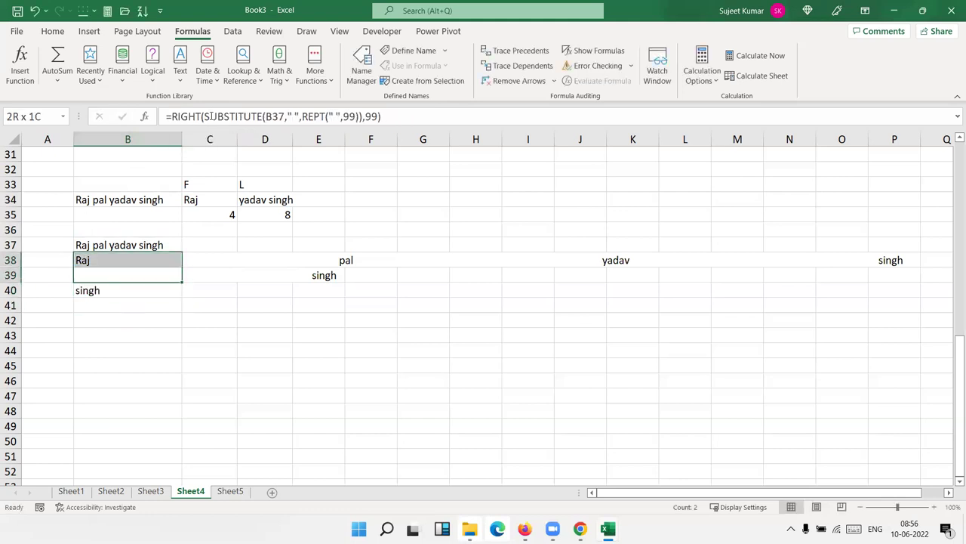
{"action": "key", "text": "Delete"}
{"action": "key", "text": "Down"}
{"action": "key", "text": "Down"}
{"action": "key", "text": "Up"}
{"action": "key", "text": "ctrl+c"}
{"action": "key", "text": "Right"}
{"action": "key", "text": "Right"}
{"action": "key", "text": "Right"}
{"action": "key", "text": "Up"}
{"action": "key", "text": "Up"}
{"action": "key", "text": "Left"}
{"action": "key", "text": "Left"}
{"action": "key", "text": "Up"}
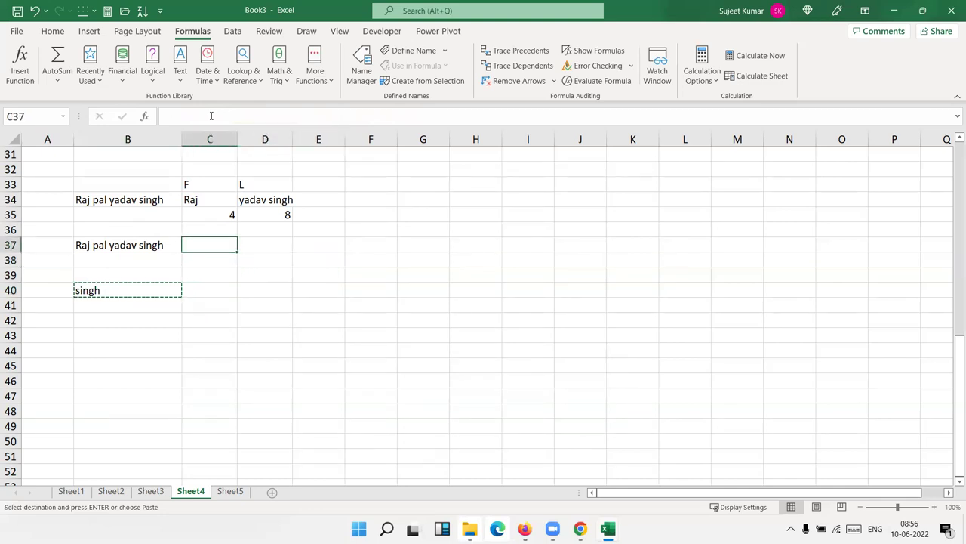
Step: Enter three more sample full names in B38:B40 below the first name
{"action": "key", "text": "Return"}
{"action": "key", "text": "Left"}
{"action": "type", "text": "sujeet kumar"}
{"action": "key", "text": "Return"}
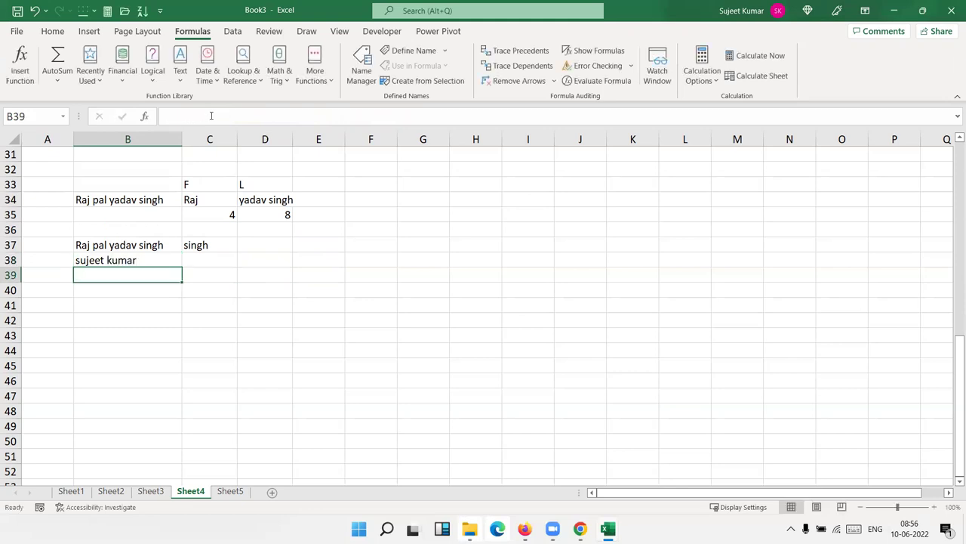
{"action": "type", "text": "raju "}
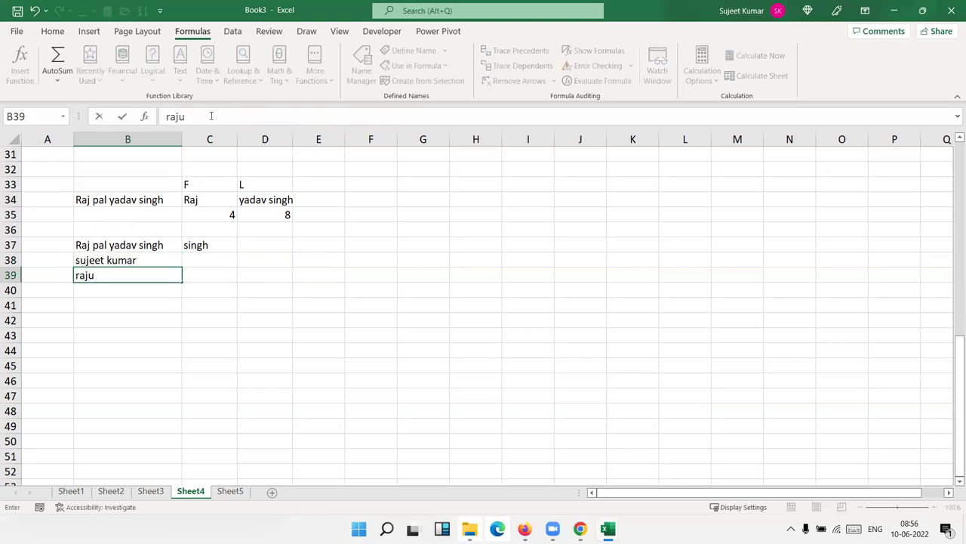
{"action": "type", "text": "kr sharma"}
{"action": "key", "text": "Return"}
{"action": "type", "text": "mohan pandey"}
{"action": "key", "text": "Return"}
{"action": "type", "text": "\\"}
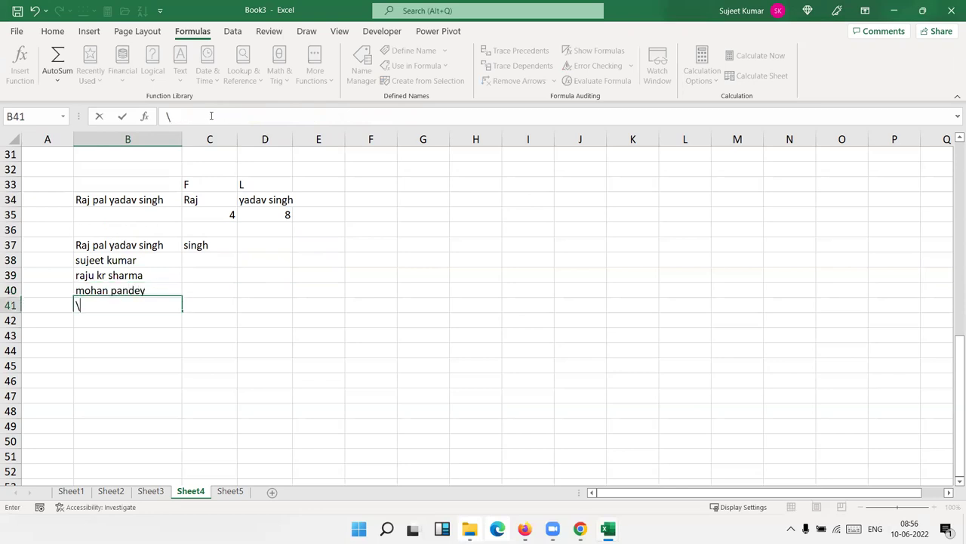
{"action": "key", "text": "Escape"}
Step: Fill the last-name formula down from C37 through C40 with Ctrl+D
{"action": "key", "text": "Up"}
{"action": "key", "text": "Right"}
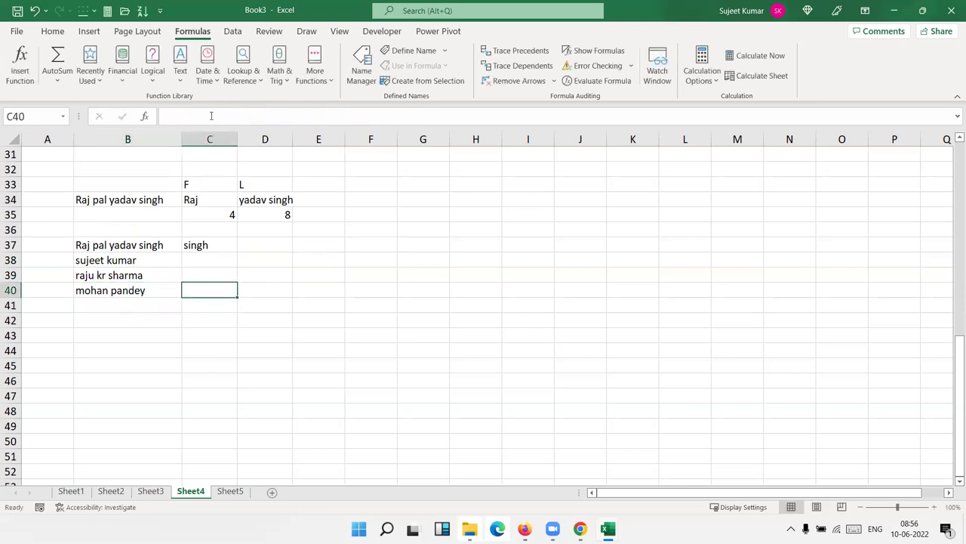
{"action": "key", "text": "shift+Up"}
{"action": "key", "text": "shift+Up"}
{"action": "key", "text": "shift+Up"}
{"action": "key", "text": "ctrl+d"}
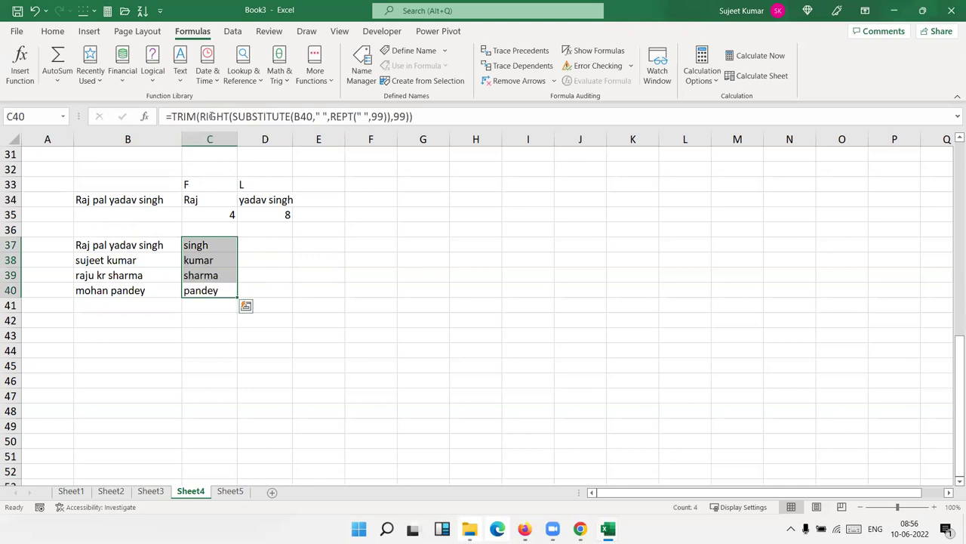